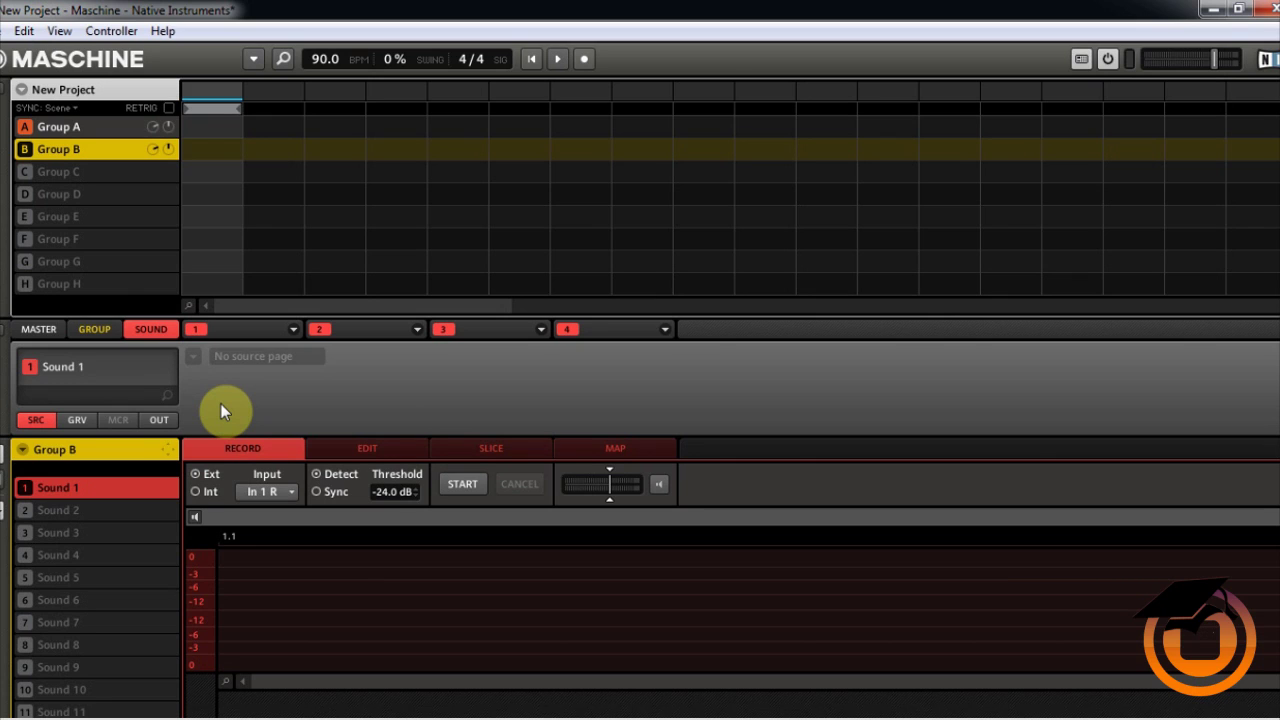
Step: Scroll down the browser toward the song file 02 - Let's make love-[2].wav
{"action": "scroll", "coordinate": [104, 583], "scroll_direction": "down", "scroll_amount": 3}
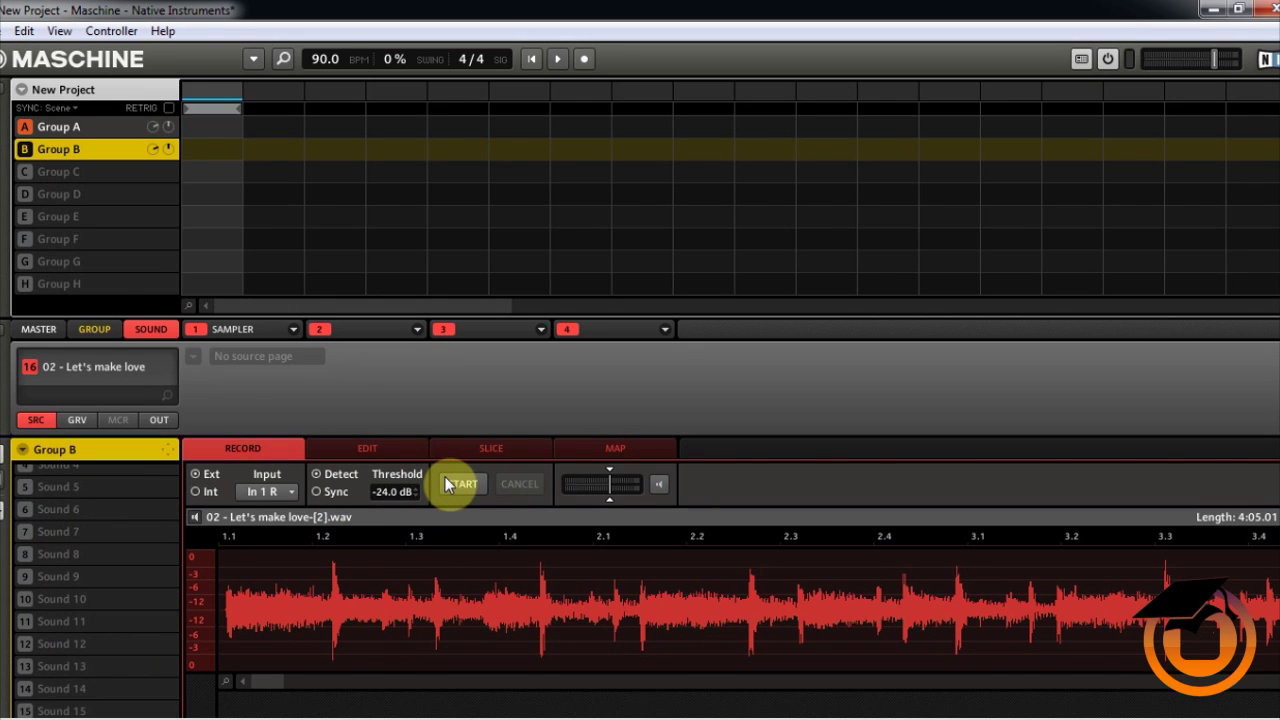
{"action": "left_click", "coordinate": [493, 448]}
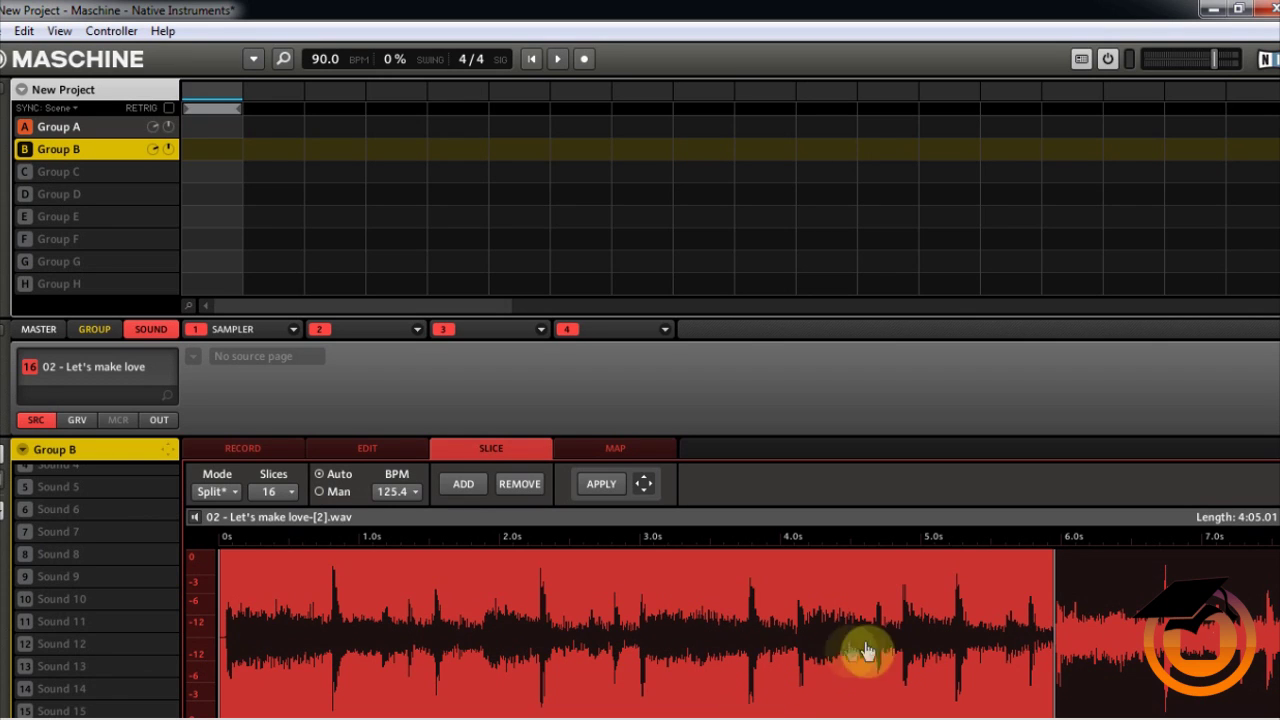
{"action": "left_click", "coordinate": [505, 630]}
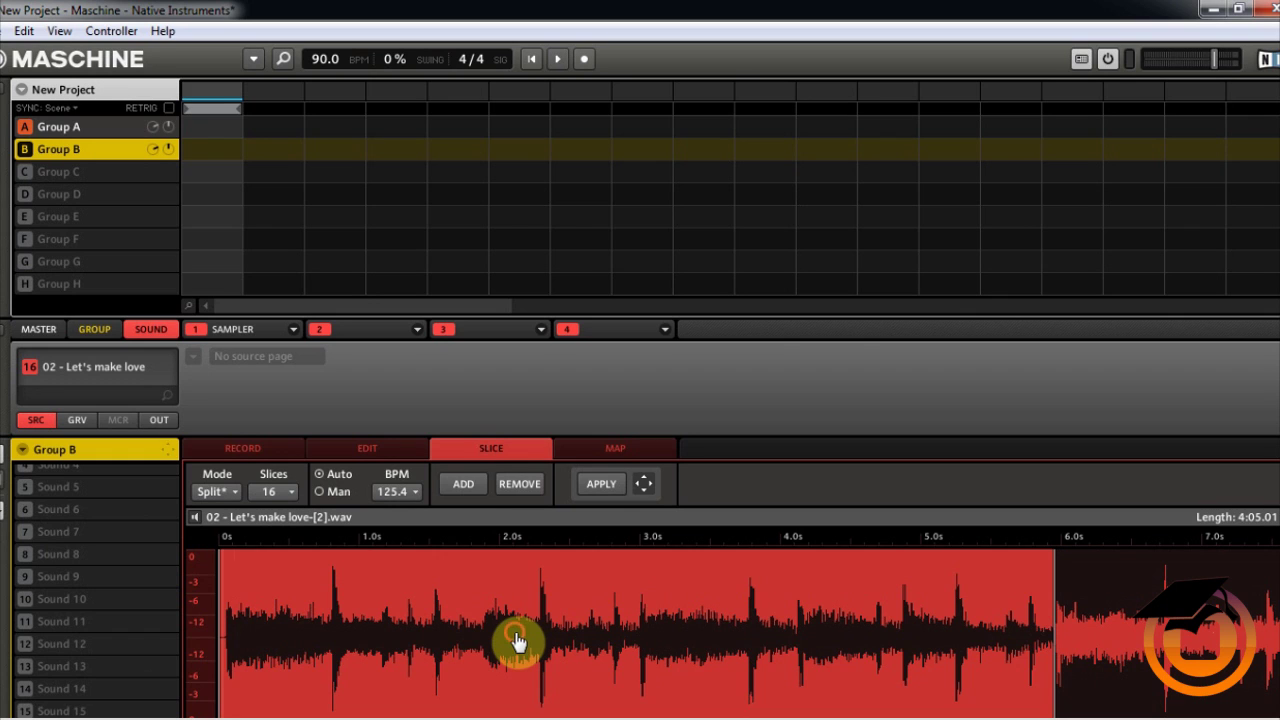
{"action": "left_click_drag", "start_coordinate": [517, 640], "coordinate": [84, 494]}
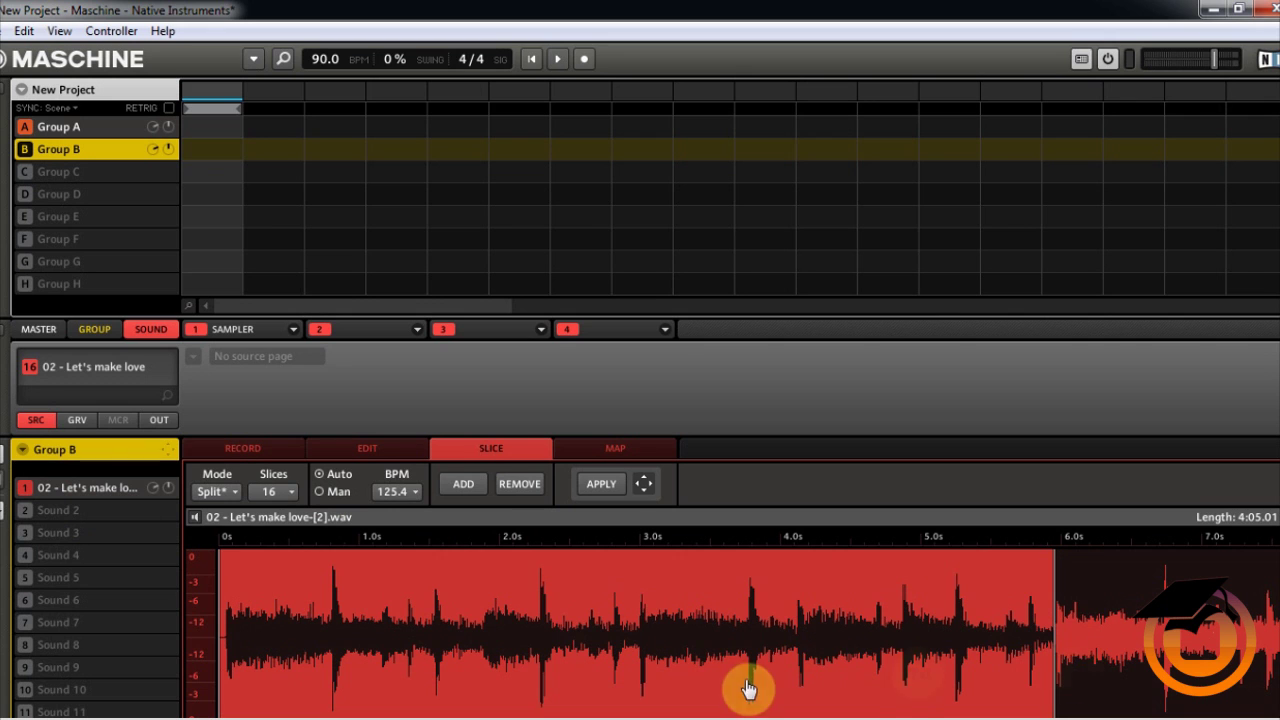
Step: Scroll along the sliced waveform and audition the long second slice
{"action": "scroll", "coordinate": [290, 716], "scroll_direction": "right", "scroll_amount": 5}
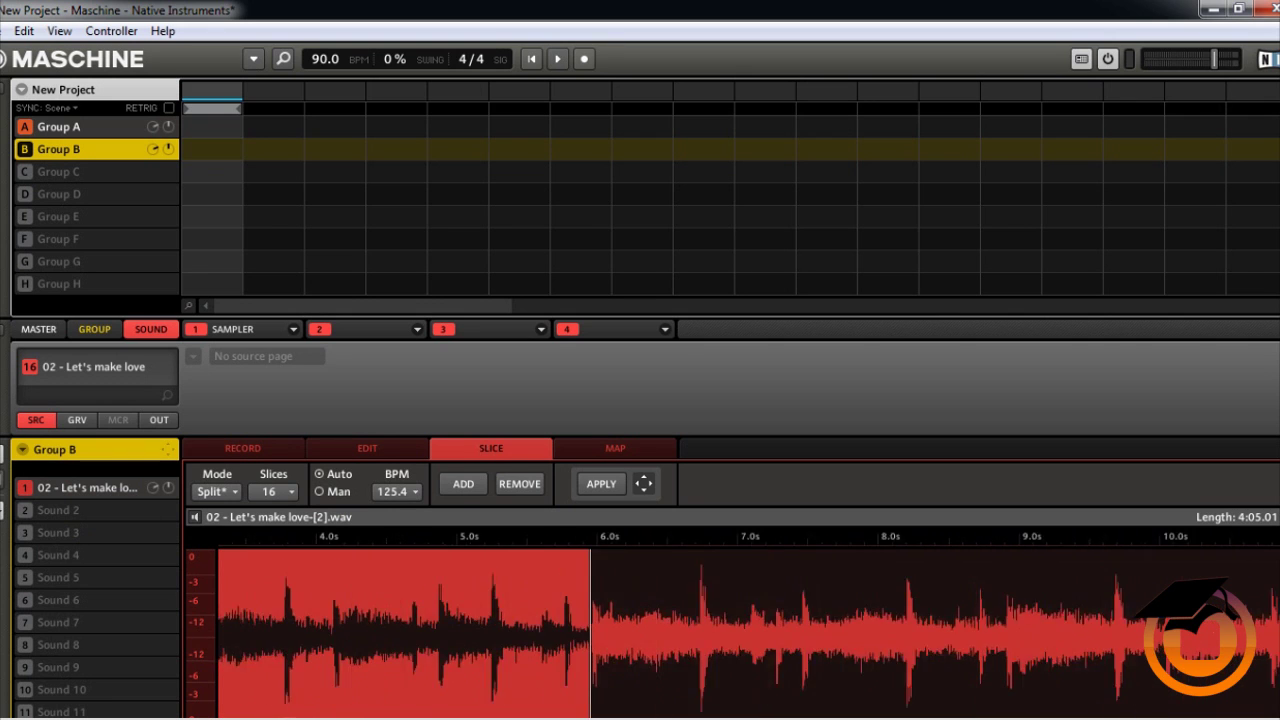
{"action": "scroll", "coordinate": [730, 630], "scroll_direction": "right", "scroll_amount": 3}
{"action": "scroll", "coordinate": [730, 630], "scroll_direction": "up", "scroll_amount": 5}
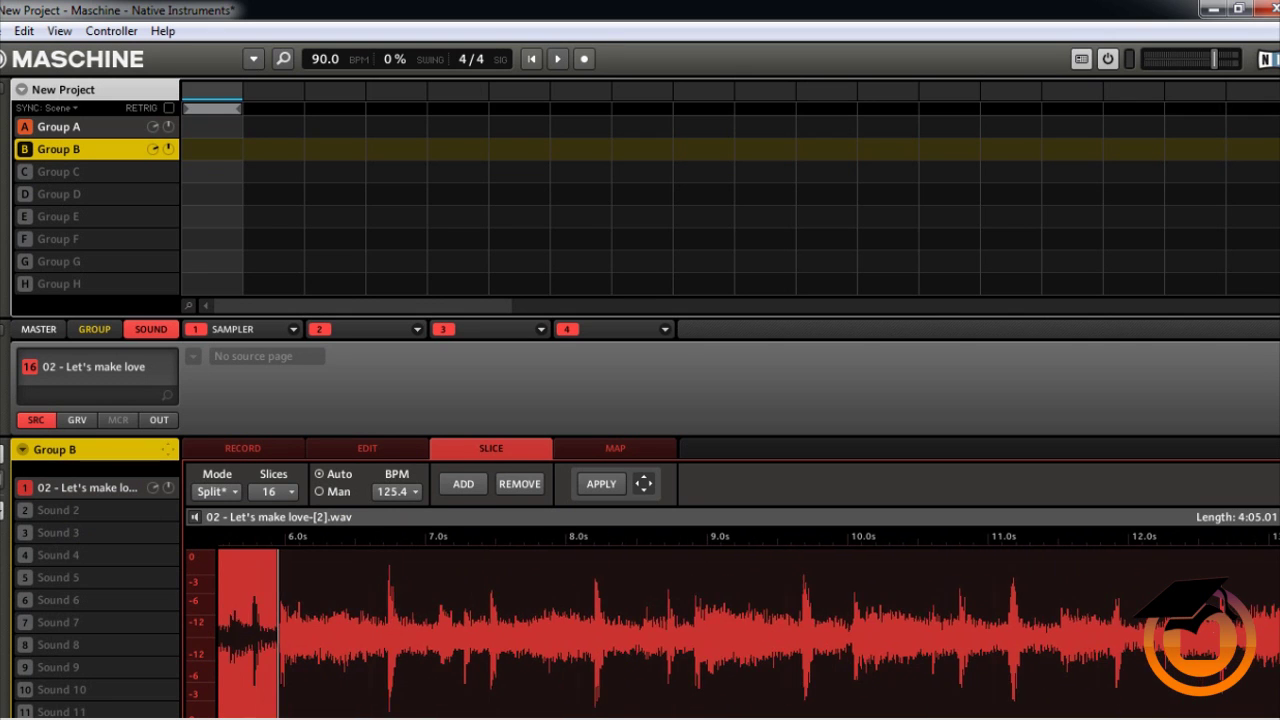
{"action": "scroll", "coordinate": [730, 630], "scroll_direction": "down", "scroll_amount": 10}
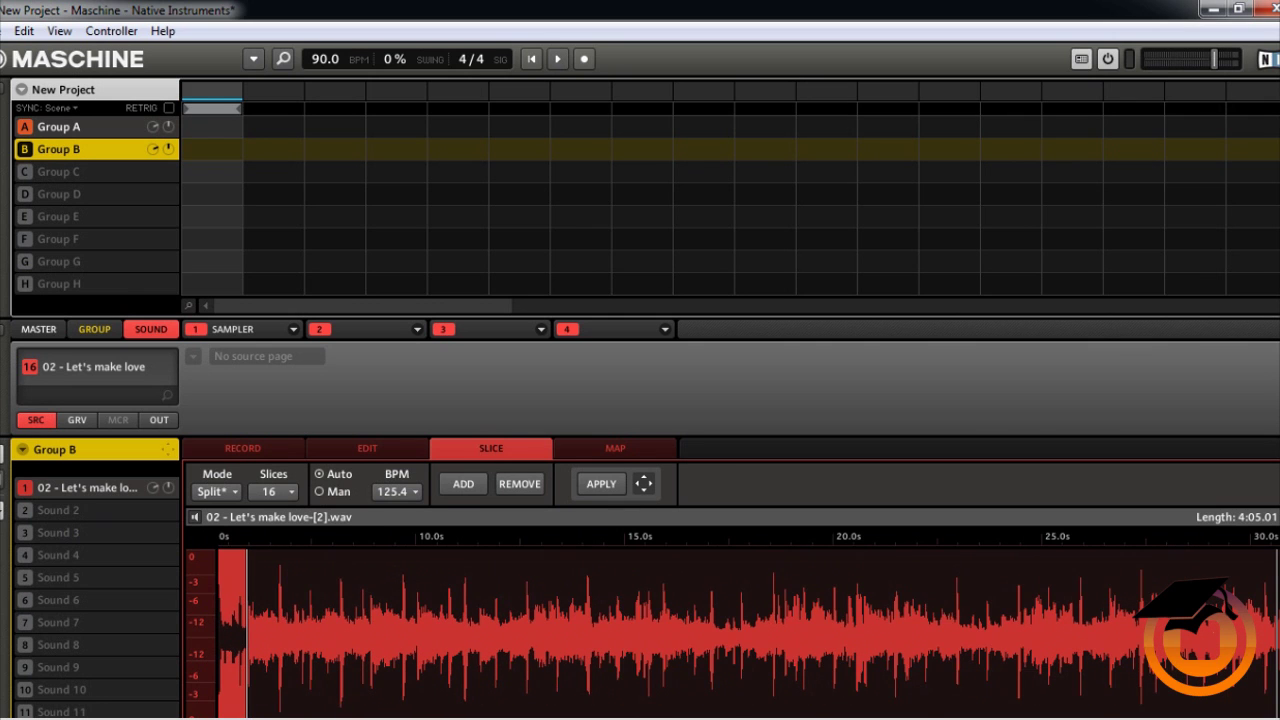
{"action": "left_click", "coordinate": [258, 708]}
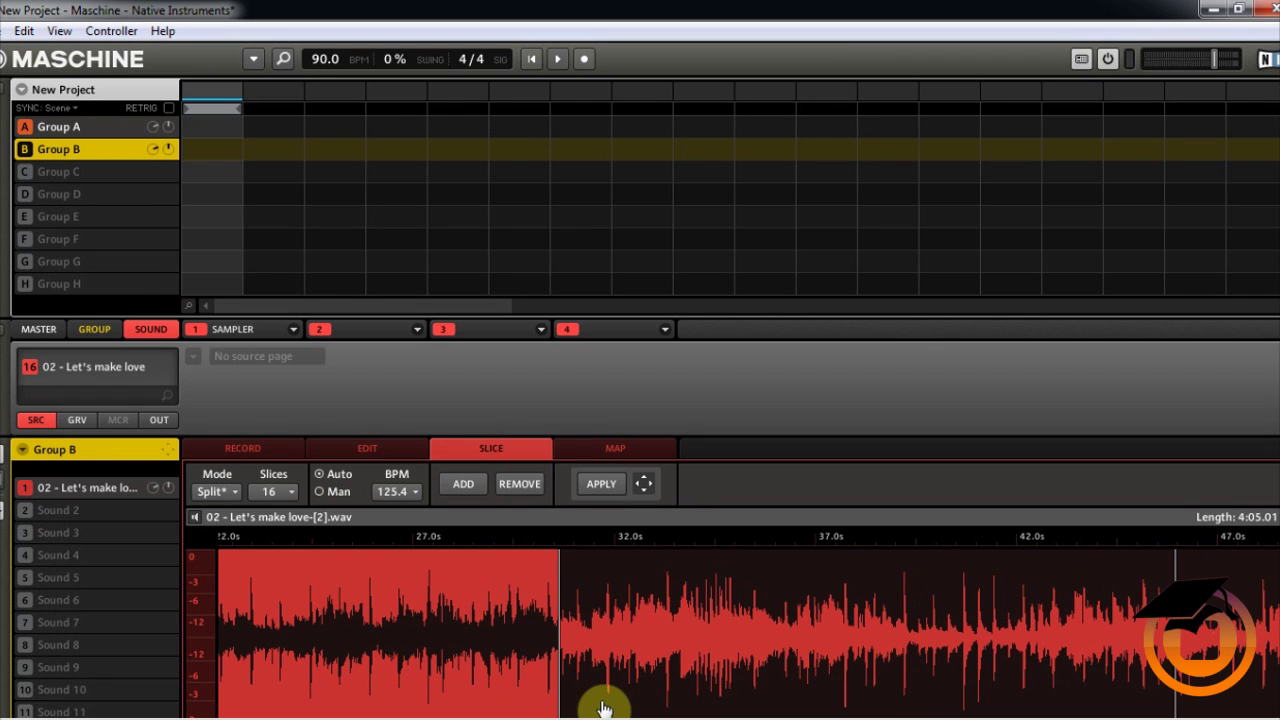
Step: Trim the next slice to roughly 35–47 s, audition it, and assign it to sound slot 2
{"action": "left_click", "coordinate": [603, 708]}
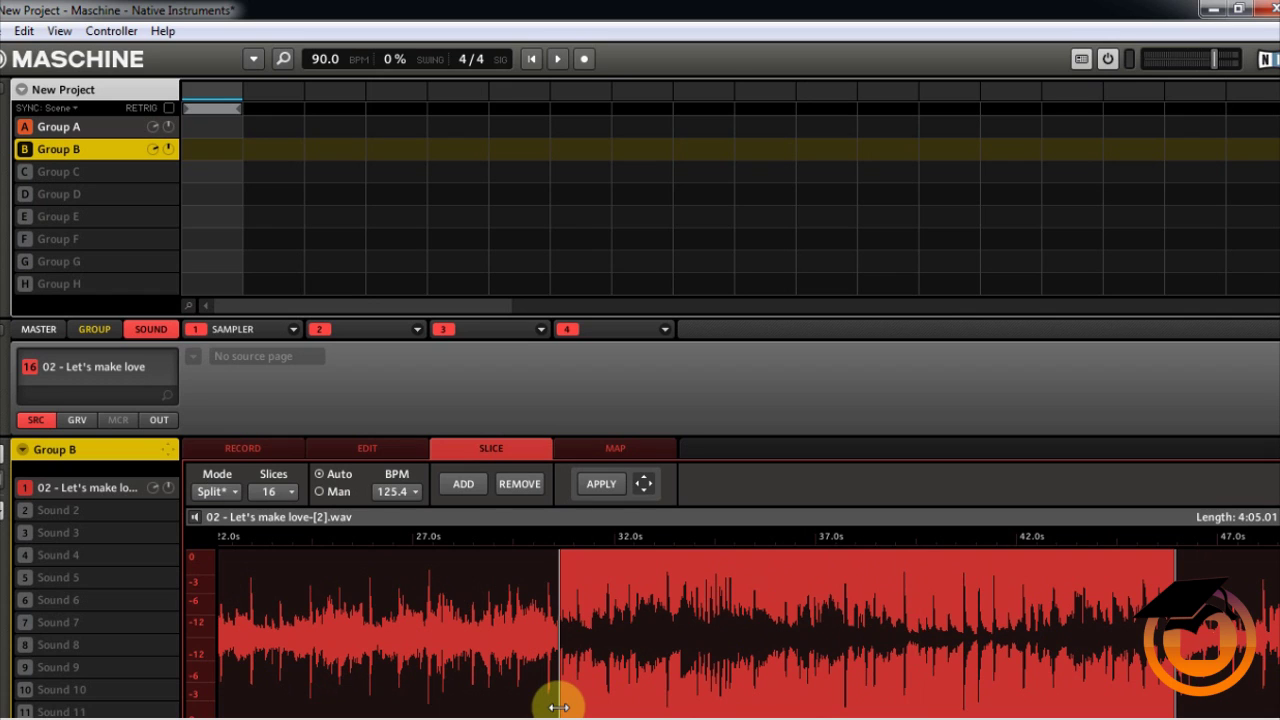
{"action": "left_click_drag", "start_coordinate": [558, 707], "coordinate": [751, 707]}
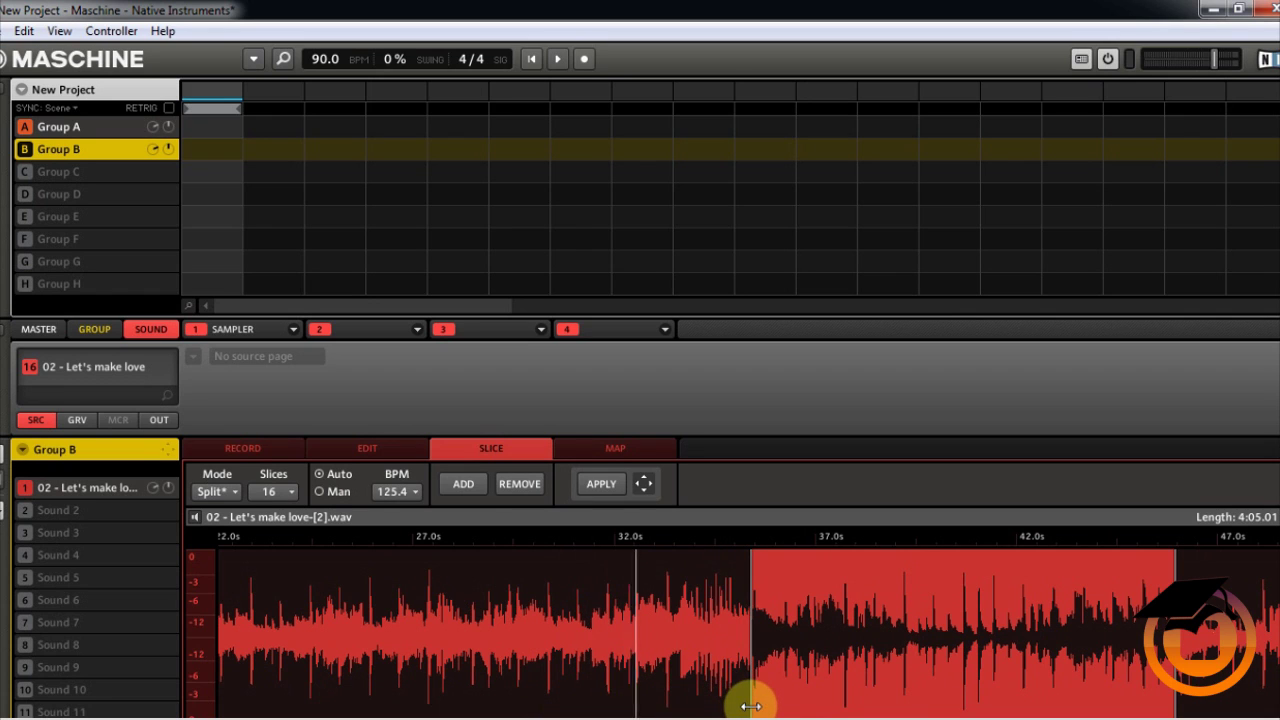
{"action": "left_click", "coordinate": [810, 710]}
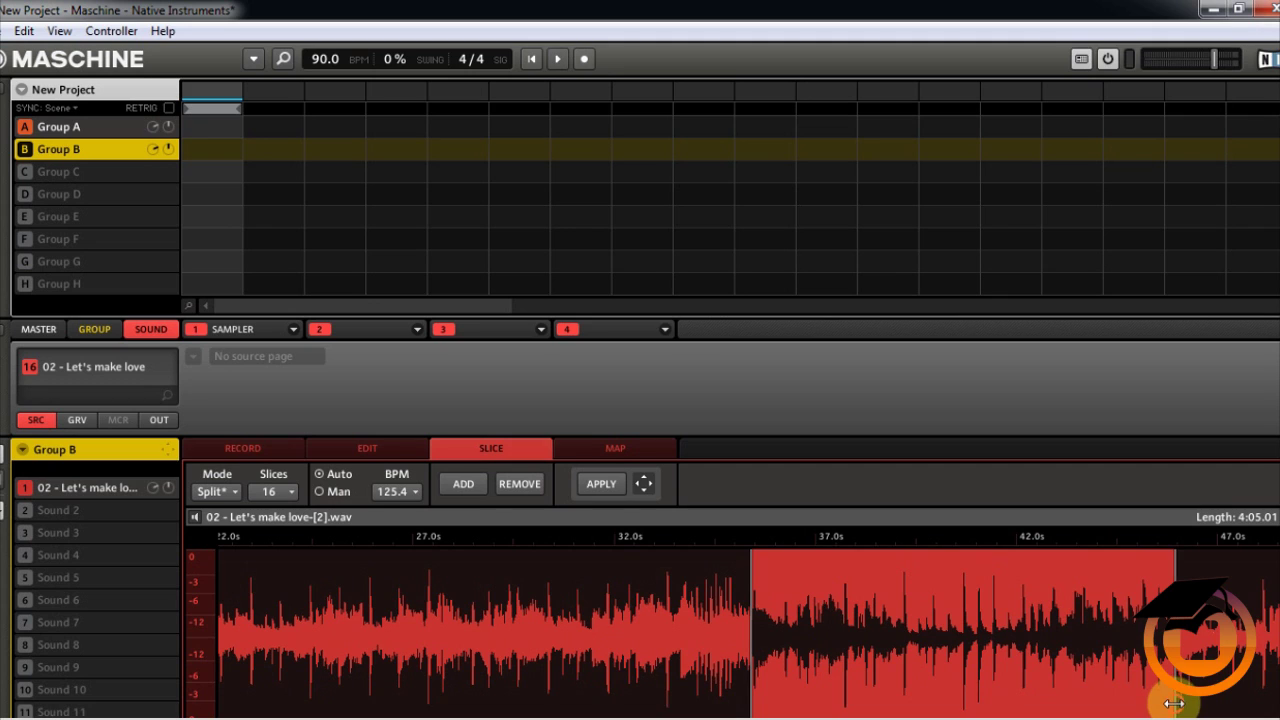
{"action": "left_click_drag", "start_coordinate": [1174, 703], "coordinate": [1231, 703]}
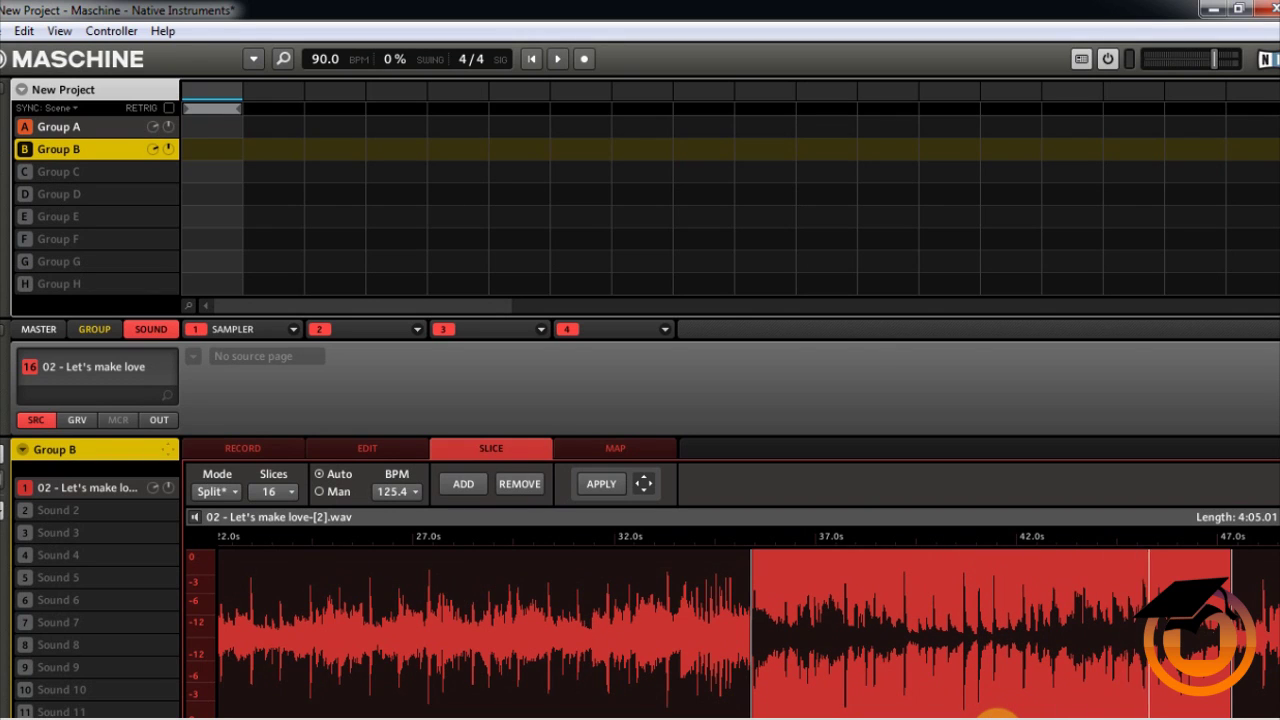
{"action": "left_click", "coordinate": [1040, 705]}
{"action": "left_click_drag", "start_coordinate": [915, 636], "coordinate": [90, 513]}
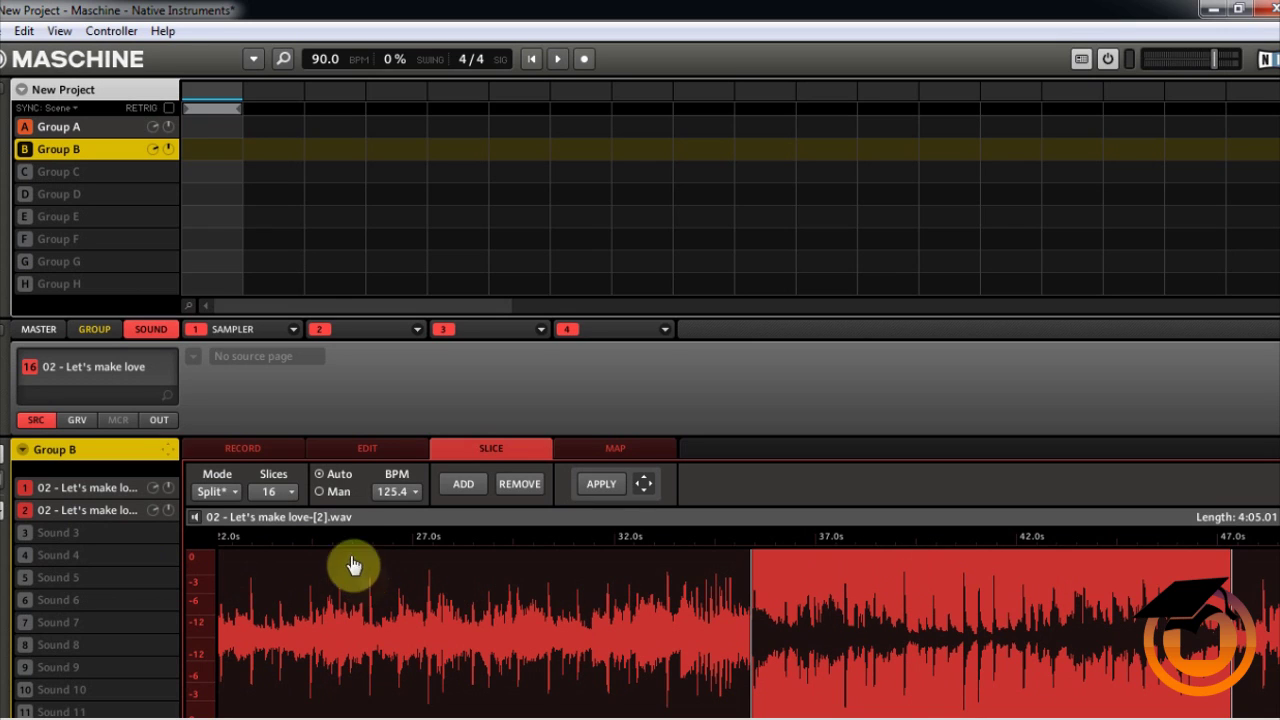
{"action": "left_click", "coordinate": [100, 508]}
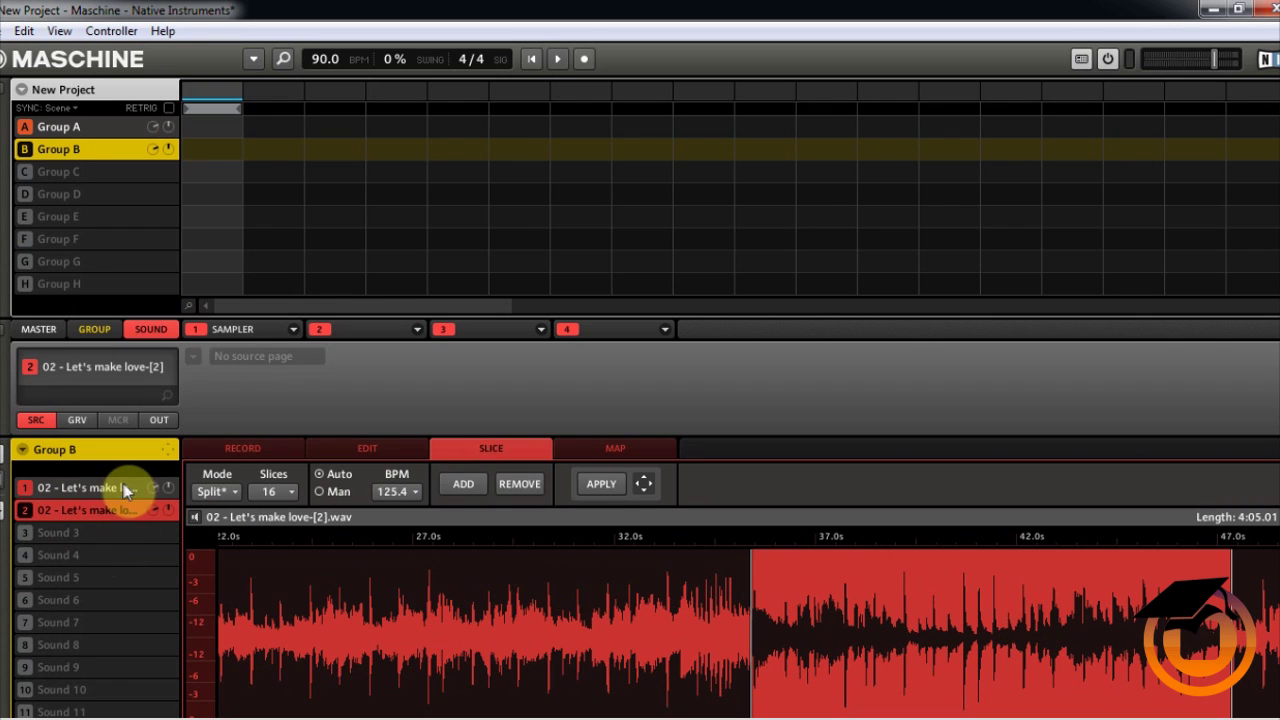
Step: Show sound 1's sample in the edit view and truncate it to its kept region
{"action": "left_click", "coordinate": [96, 489]}
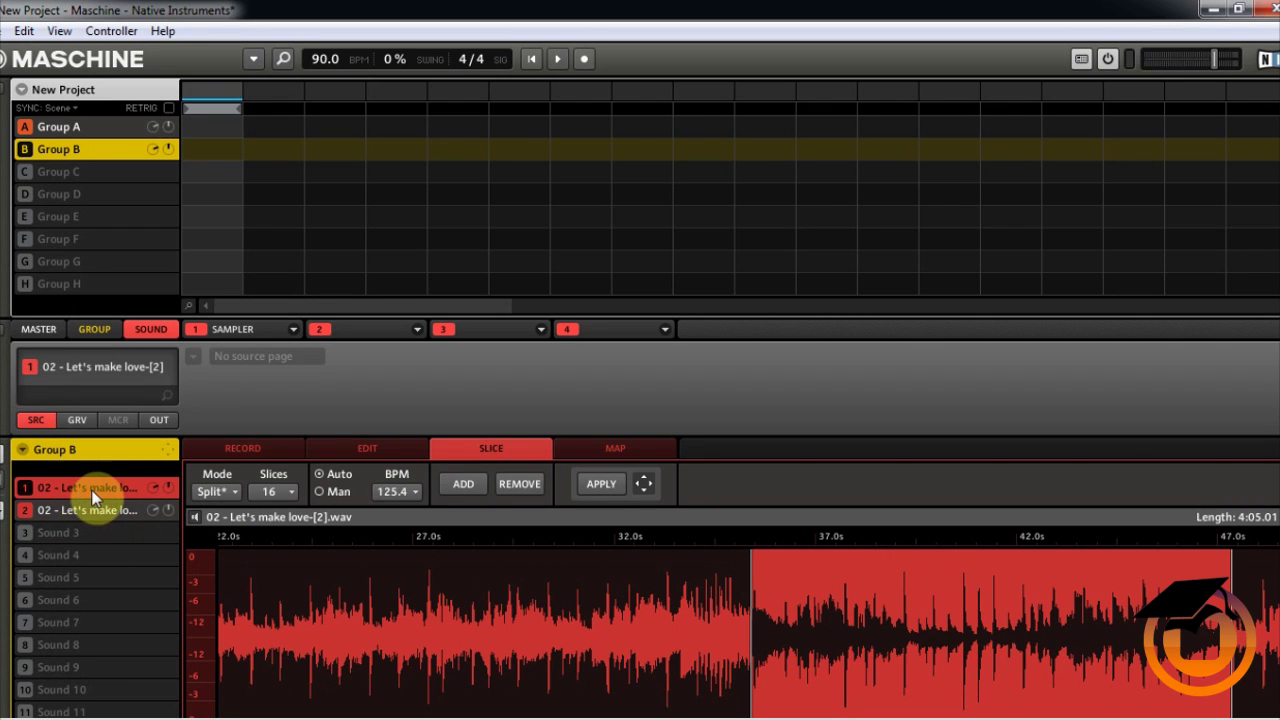
{"action": "left_click", "coordinate": [369, 448]}
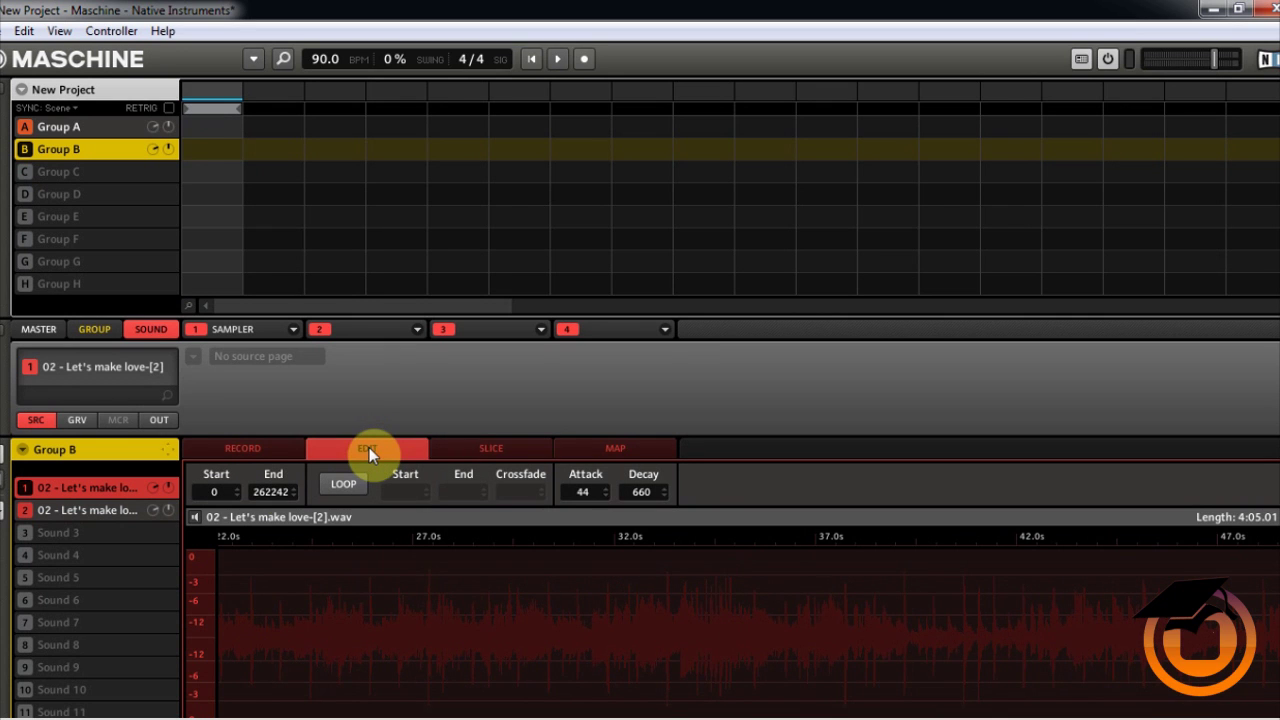
{"action": "scroll", "coordinate": [414, 716], "scroll_direction": "left", "scroll_amount": 5}
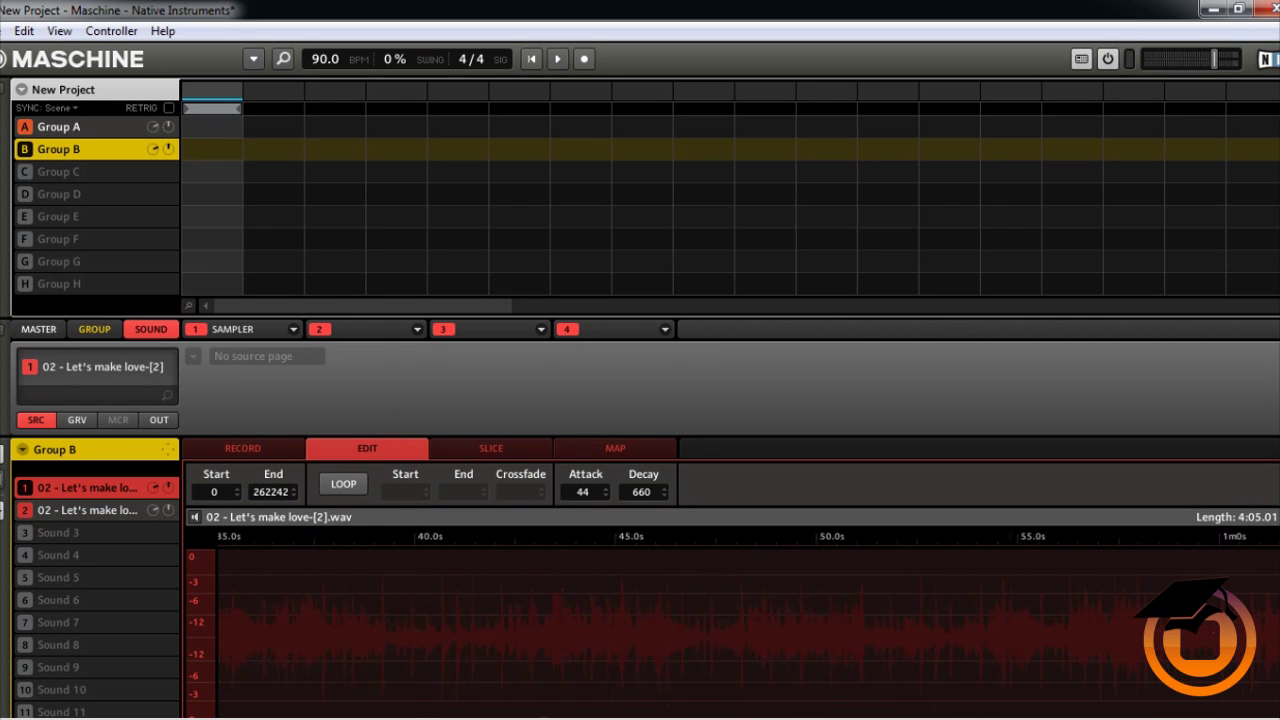
{"action": "scroll", "coordinate": [403, 715], "scroll_direction": "left", "scroll_amount": 1}
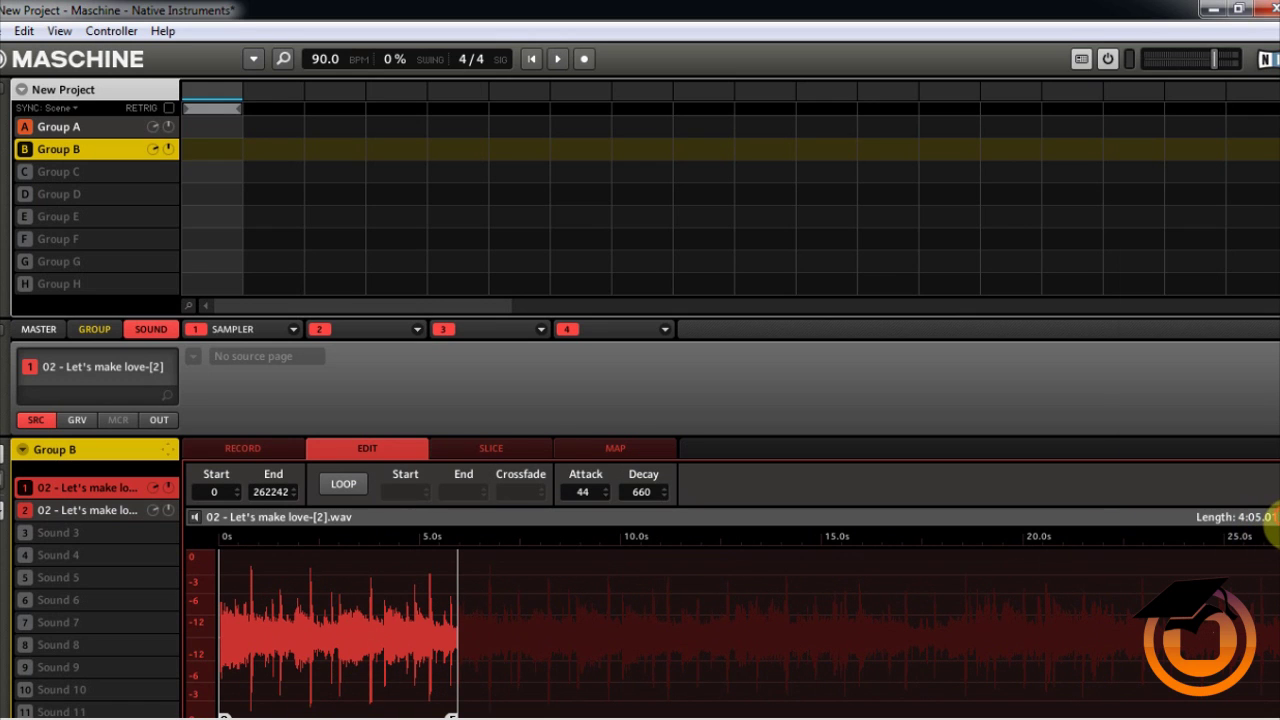
{"action": "right_click", "coordinate": [1276, 518]}
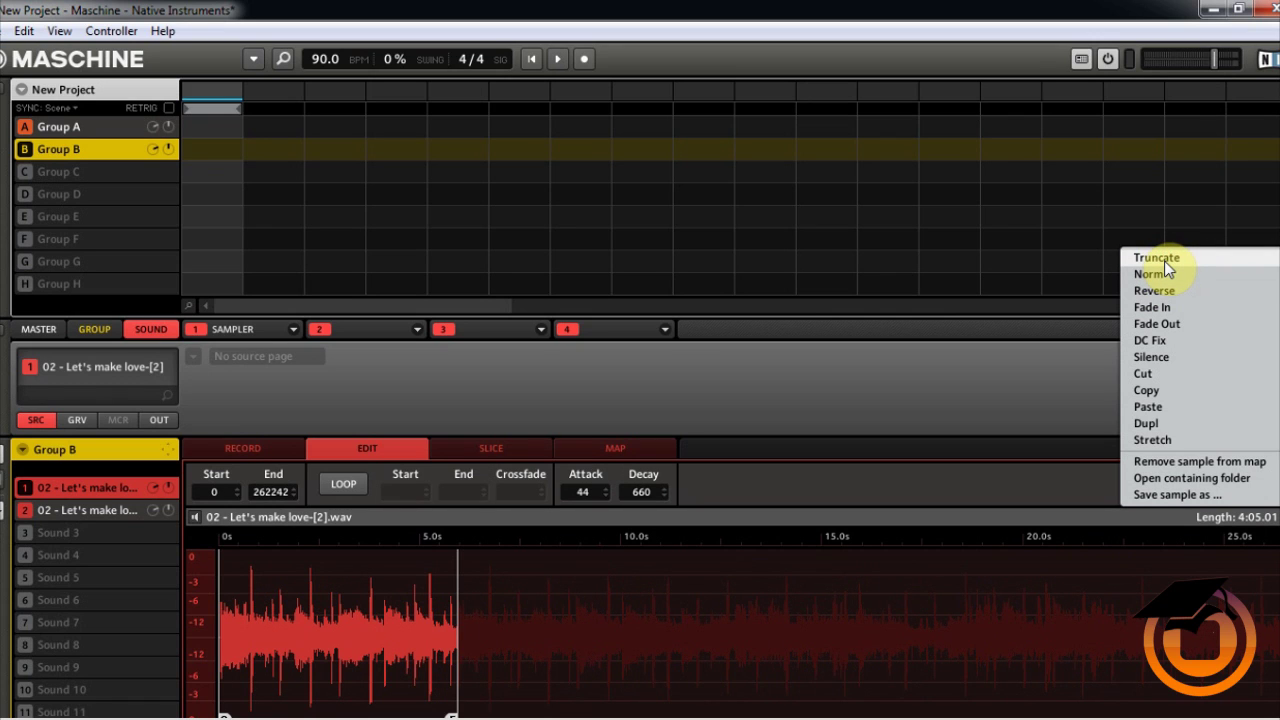
{"action": "left_click", "coordinate": [1165, 261]}
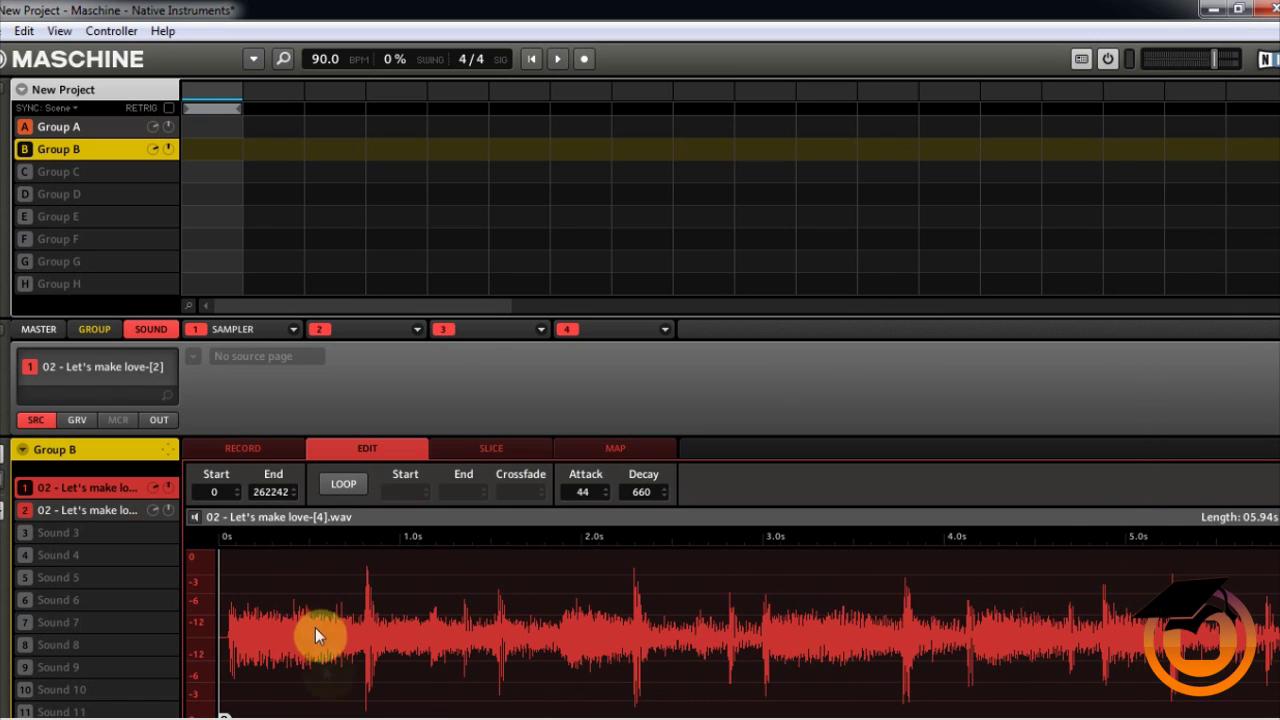
Step: Move the start to 2370, truncate to a 5.89 s sample, preview it, and split into 16 slices
{"action": "left_click_drag", "start_coordinate": [222, 712], "coordinate": [232, 714]}
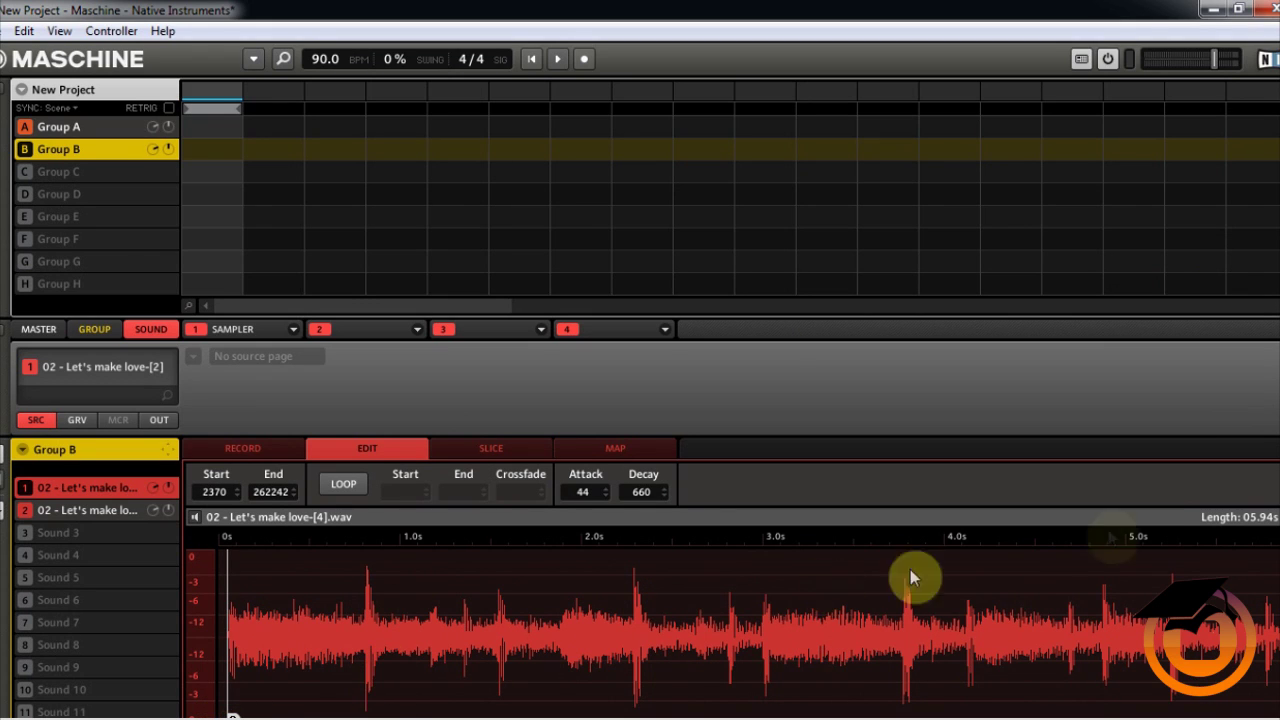
{"action": "right_click", "coordinate": [1275, 530]}
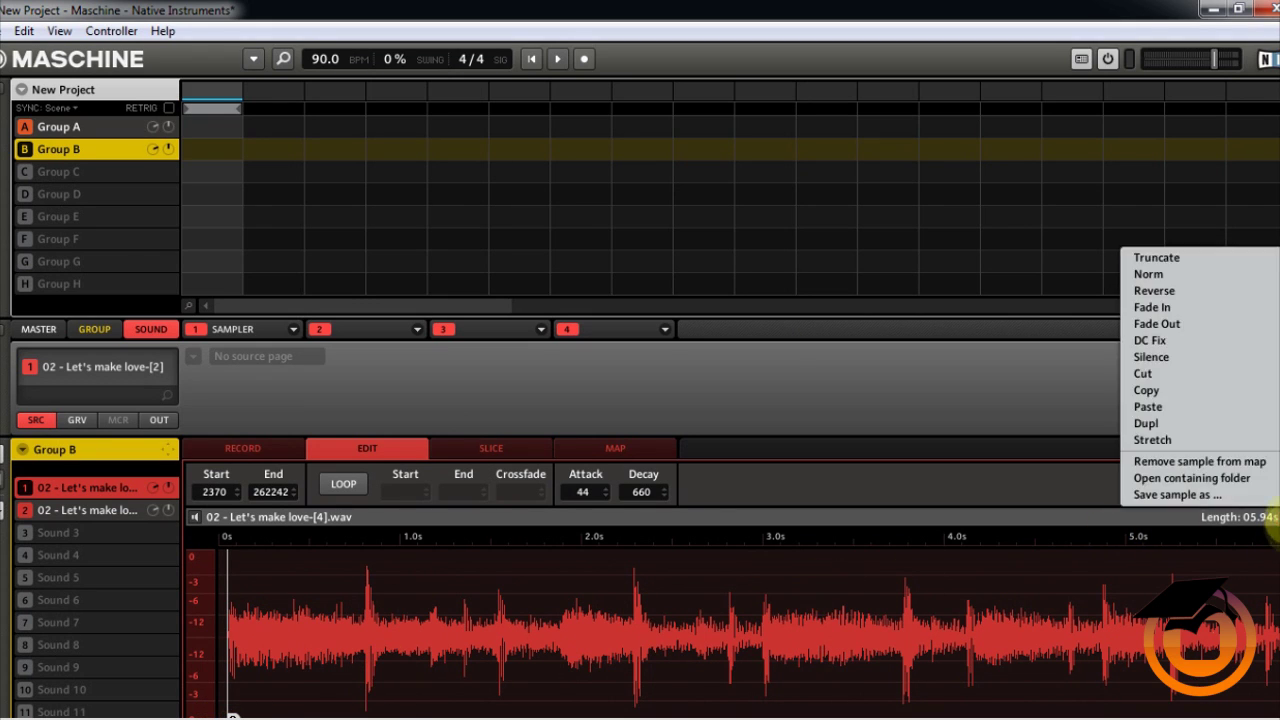
{"action": "left_click", "coordinate": [1214, 258]}
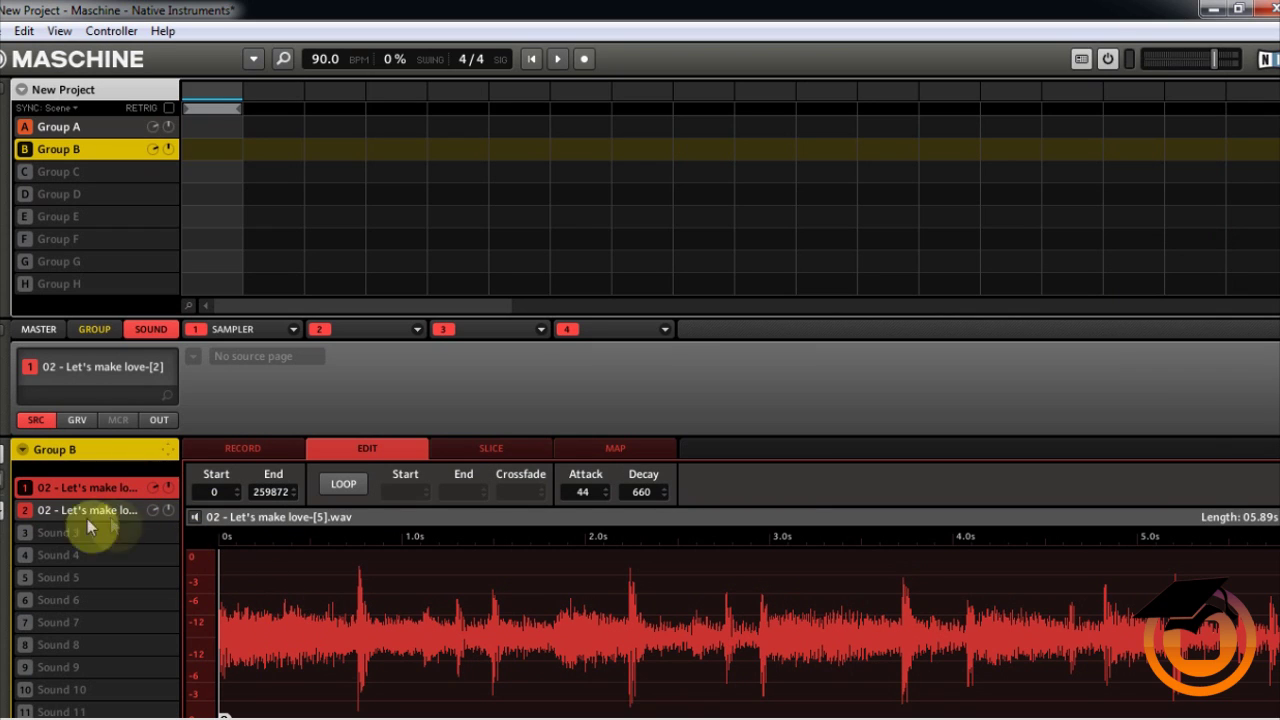
{"action": "left_click", "coordinate": [195, 518]}
{"action": "left_click", "coordinate": [504, 451]}
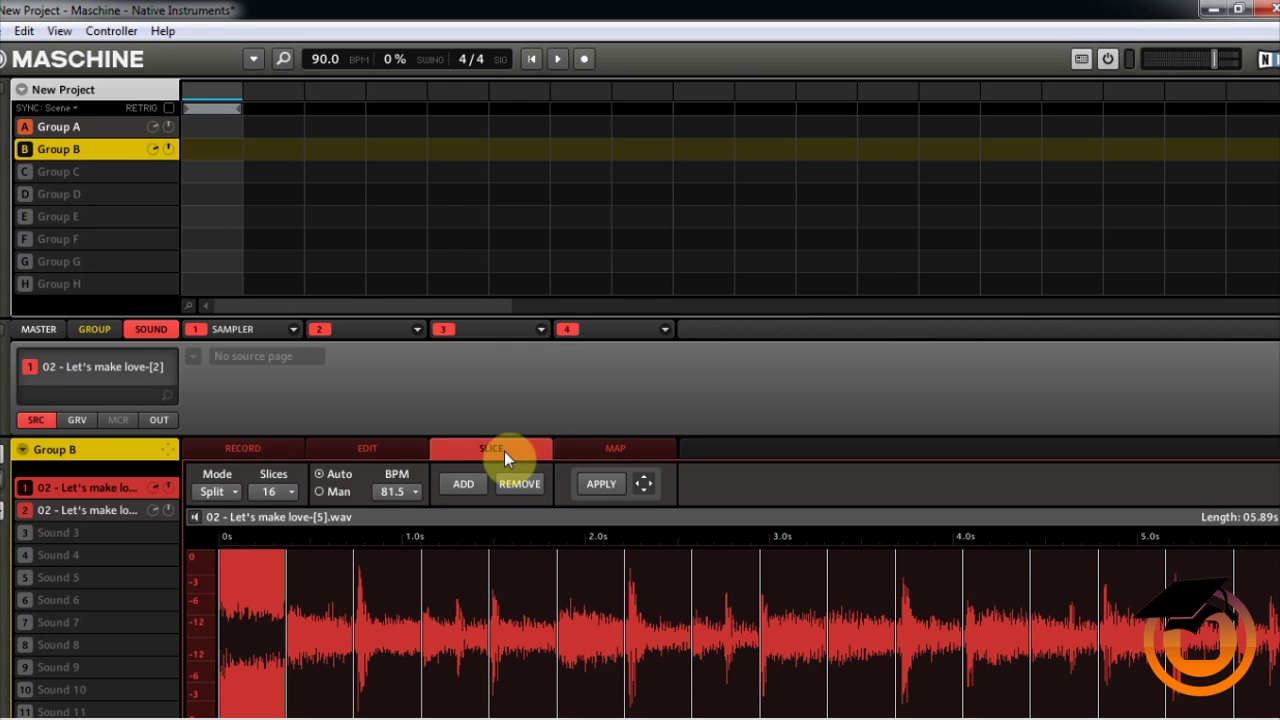
Step: Audition the first slices and shift the third slice's start slightly later
{"action": "left_click", "coordinate": [251, 663]}
{"action": "left_click", "coordinate": [558, 666]}
{"action": "left_click", "coordinate": [437, 634]}
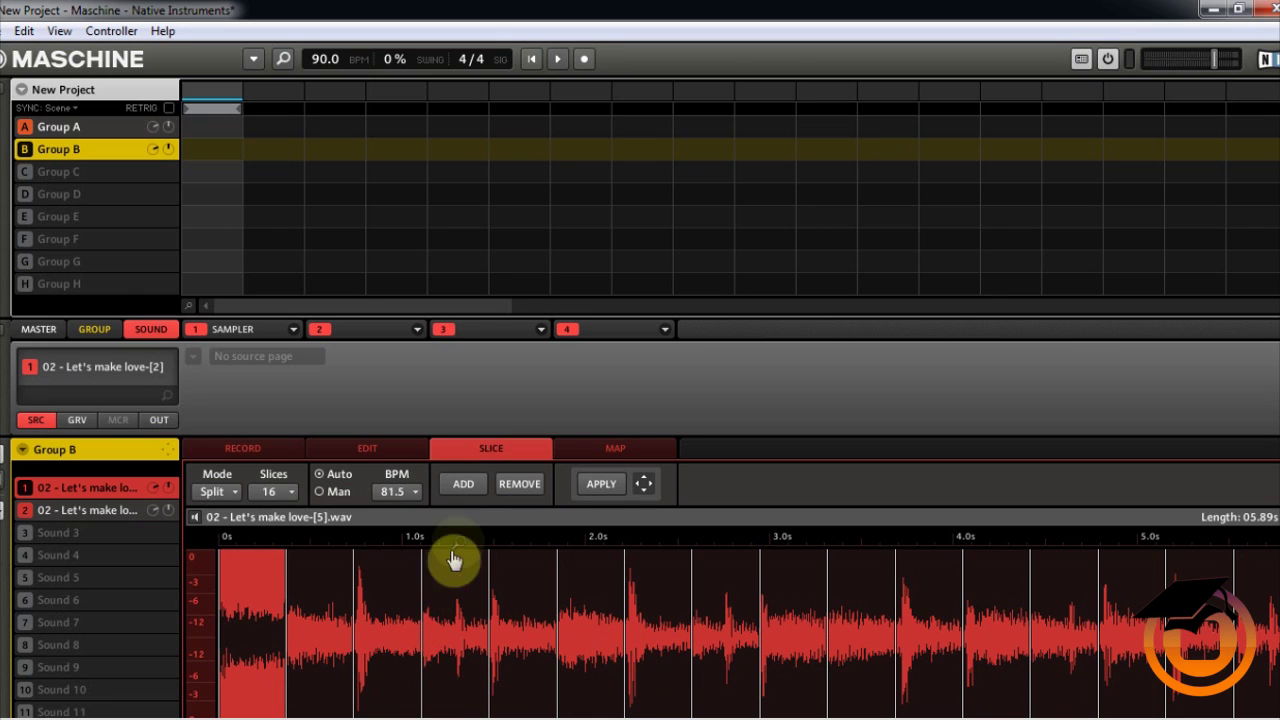
{"action": "left_click", "coordinate": [301, 630]}
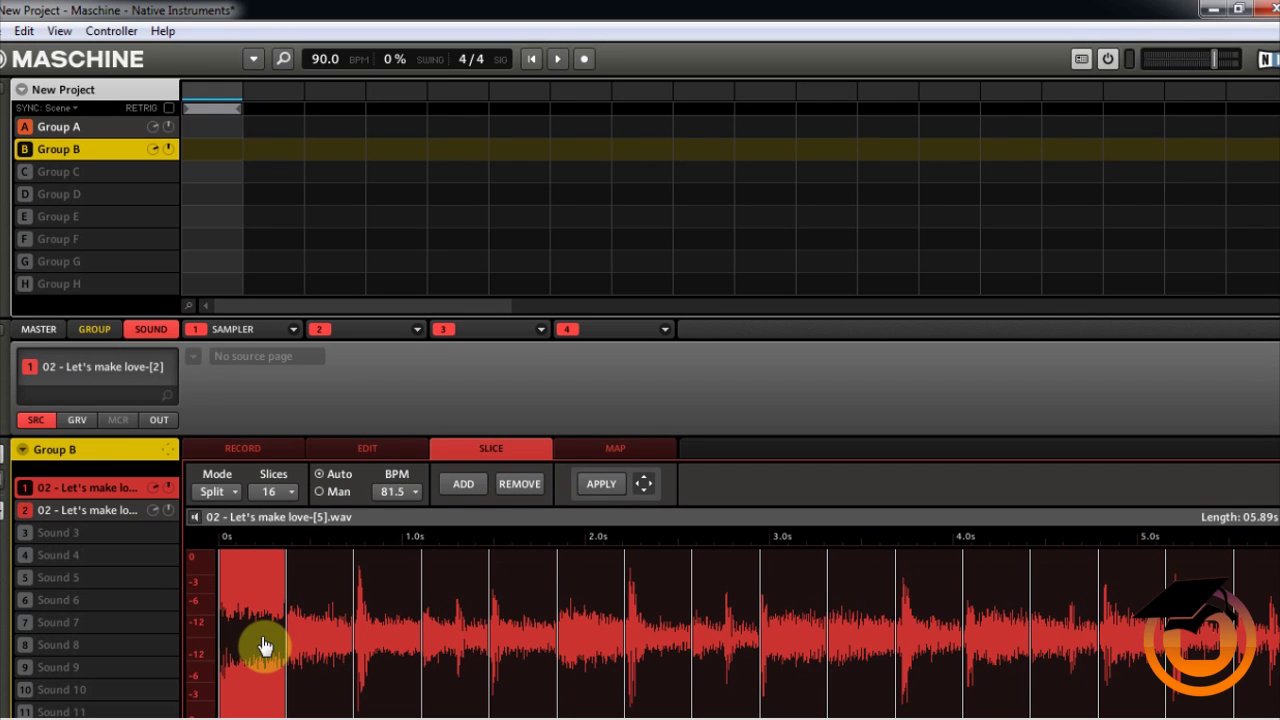
{"action": "left_click", "coordinate": [329, 651]}
{"action": "left_click", "coordinate": [381, 655]}
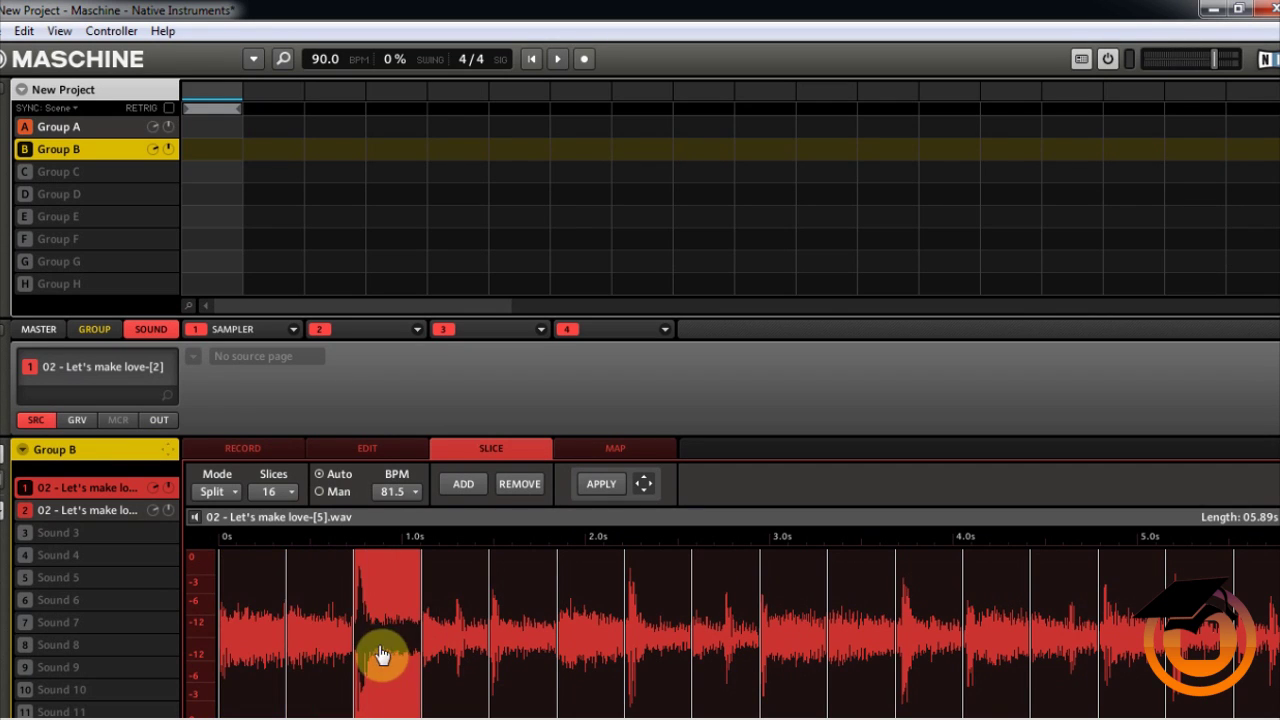
{"action": "mouse_move", "coordinate": [354, 666]}
{"action": "left_mouse_down"}
{"action": "mouse_move", "coordinate": [366, 663]}
{"action": "mouse_move", "coordinate": [357, 670]}
{"action": "left_mouse_up"}
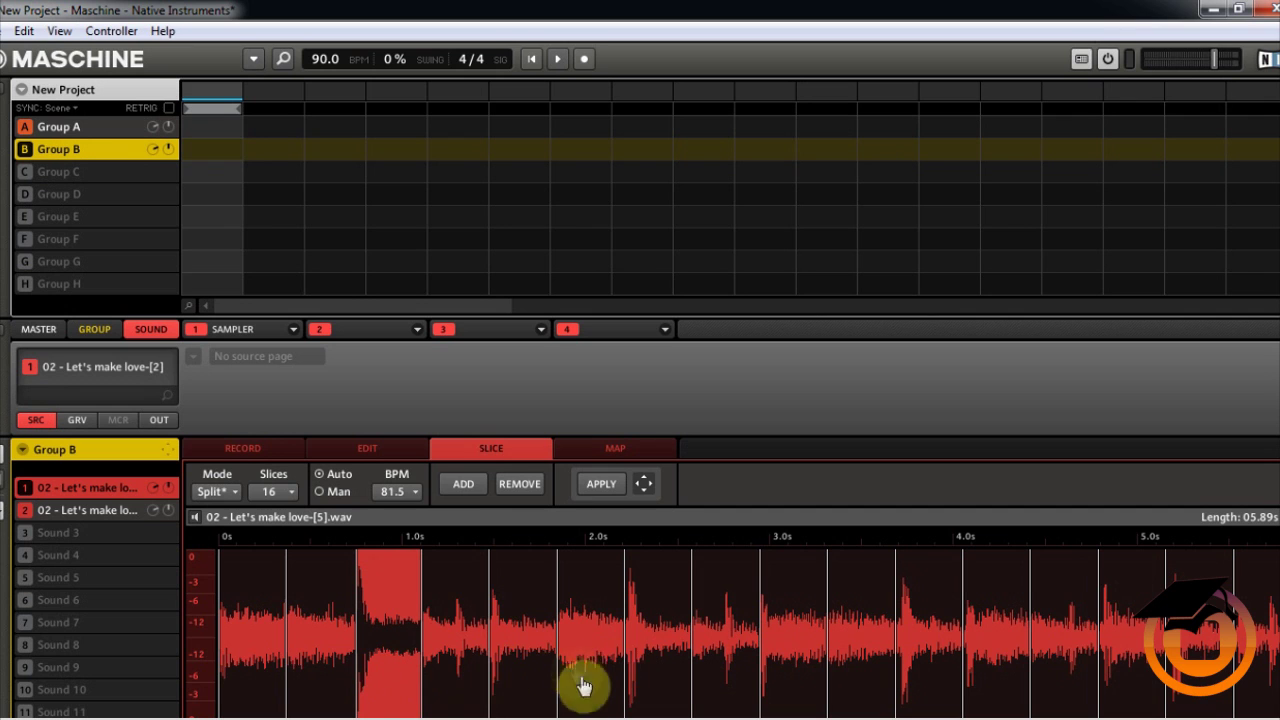
Step: Nudge the start points of later slices, up to the one near 4 s, slightly right
{"action": "left_click", "coordinate": [390, 712]}
{"action": "scroll", "coordinate": [390, 712], "scroll_direction": "up", "scroll_amount": 4}
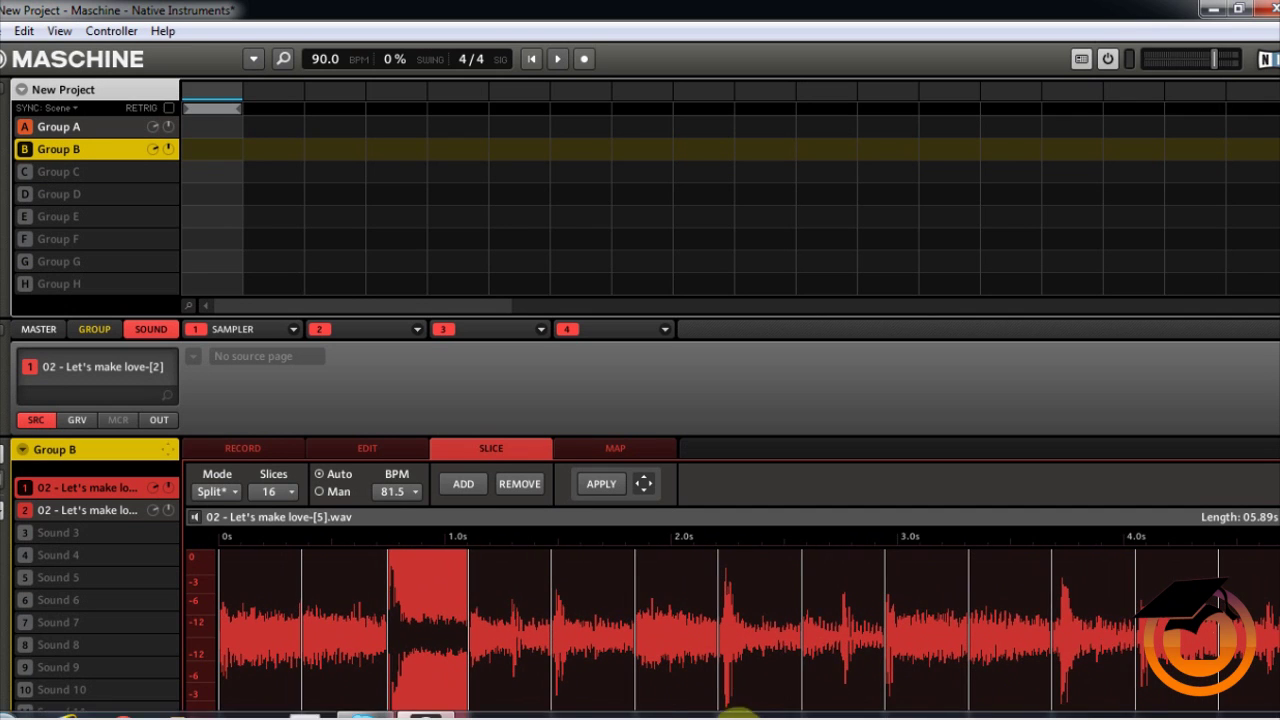
{"action": "left_click", "coordinate": [553, 698]}
{"action": "mouse_move", "coordinate": [553, 698]}
{"action": "left_mouse_down"}
{"action": "mouse_move", "coordinate": [543, 694]}
{"action": "mouse_move", "coordinate": [556, 694]}
{"action": "left_mouse_up"}
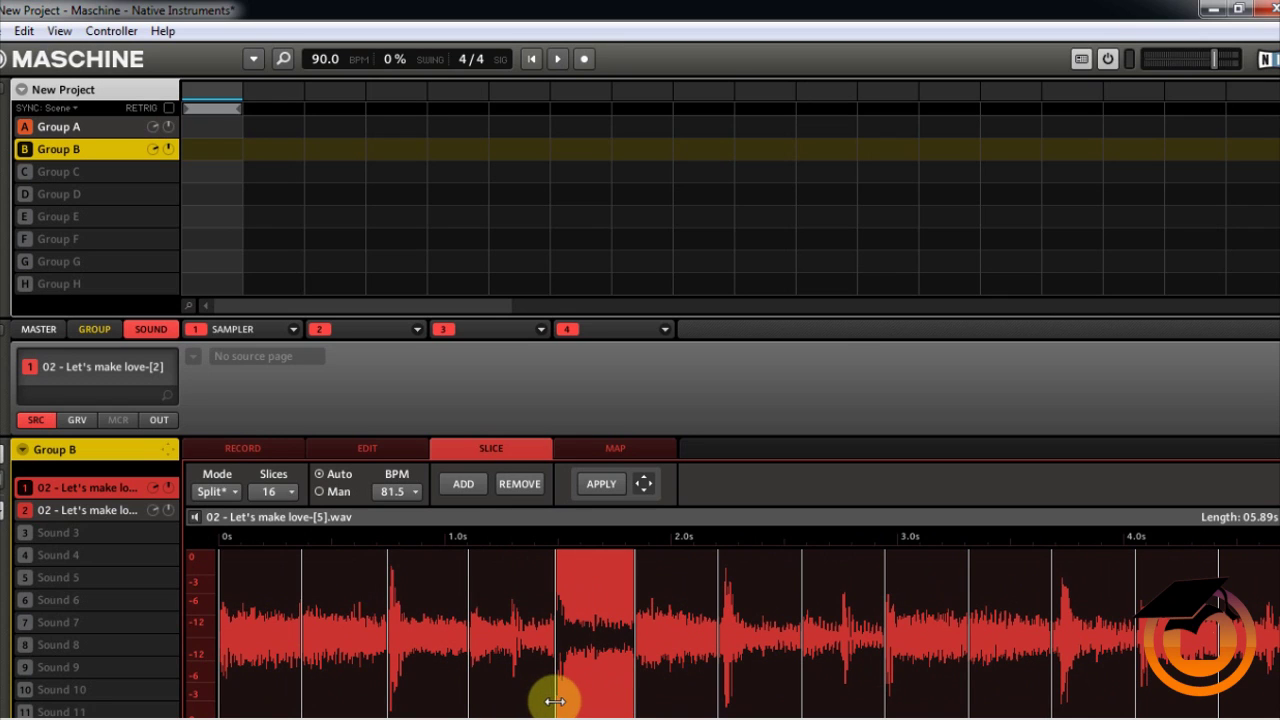
{"action": "left_click", "coordinate": [718, 706]}
{"action": "left_click_drag", "start_coordinate": [718, 706], "coordinate": [727, 702]}
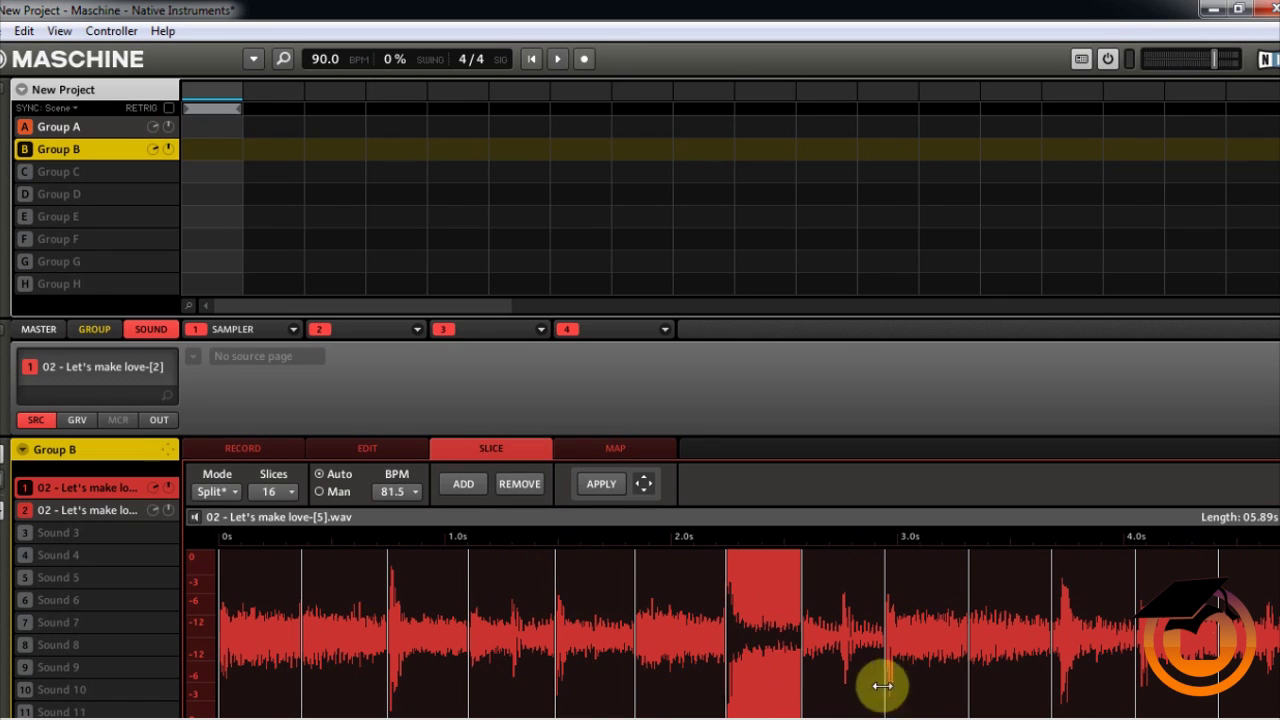
{"action": "left_click", "coordinate": [1055, 700]}
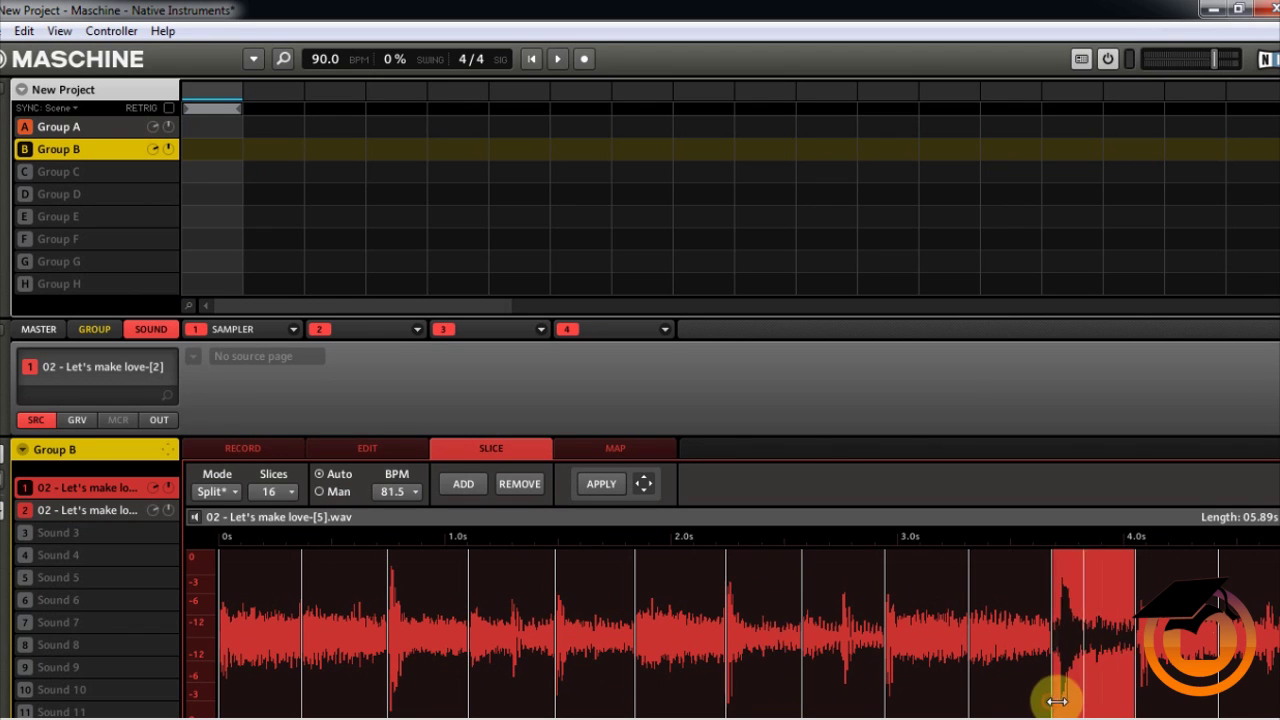
{"action": "left_click_drag", "start_coordinate": [1057, 700], "coordinate": [1060, 695]}
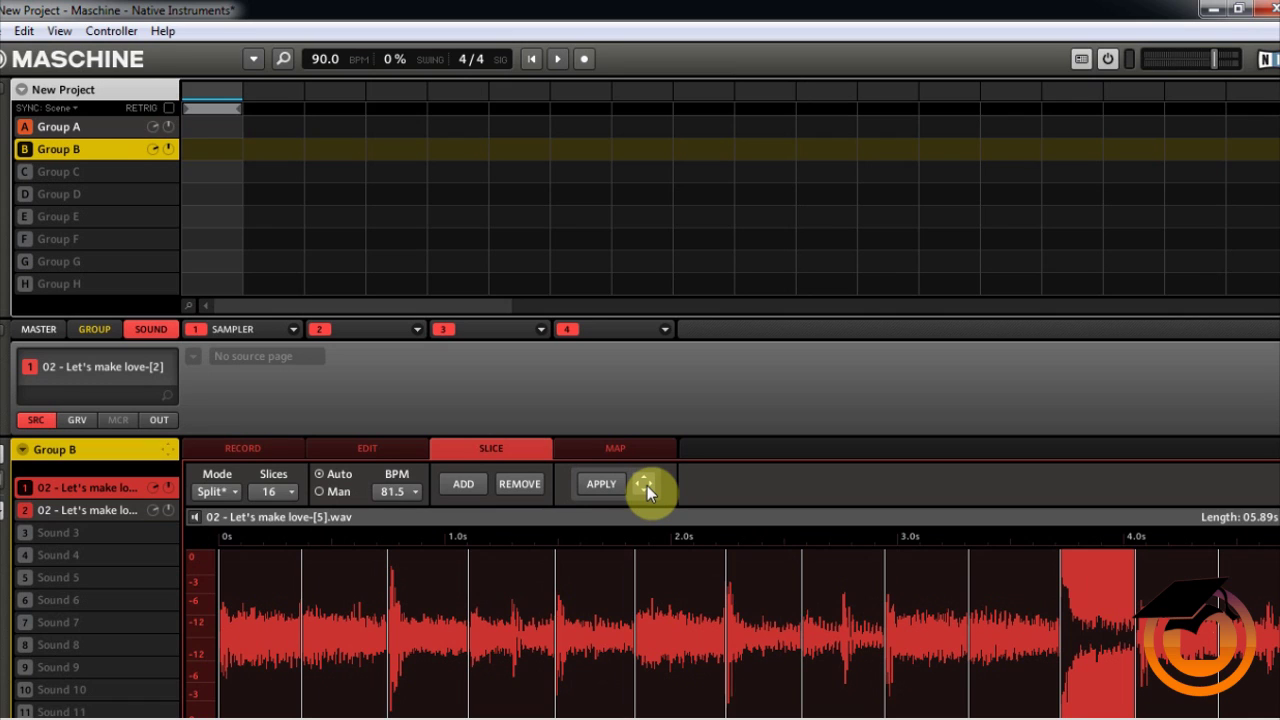
Step: Send the 16 slices into Group C as sounds and step down through them to the sixteenth
{"action": "left_click_drag", "start_coordinate": [647, 484], "coordinate": [93, 172]}
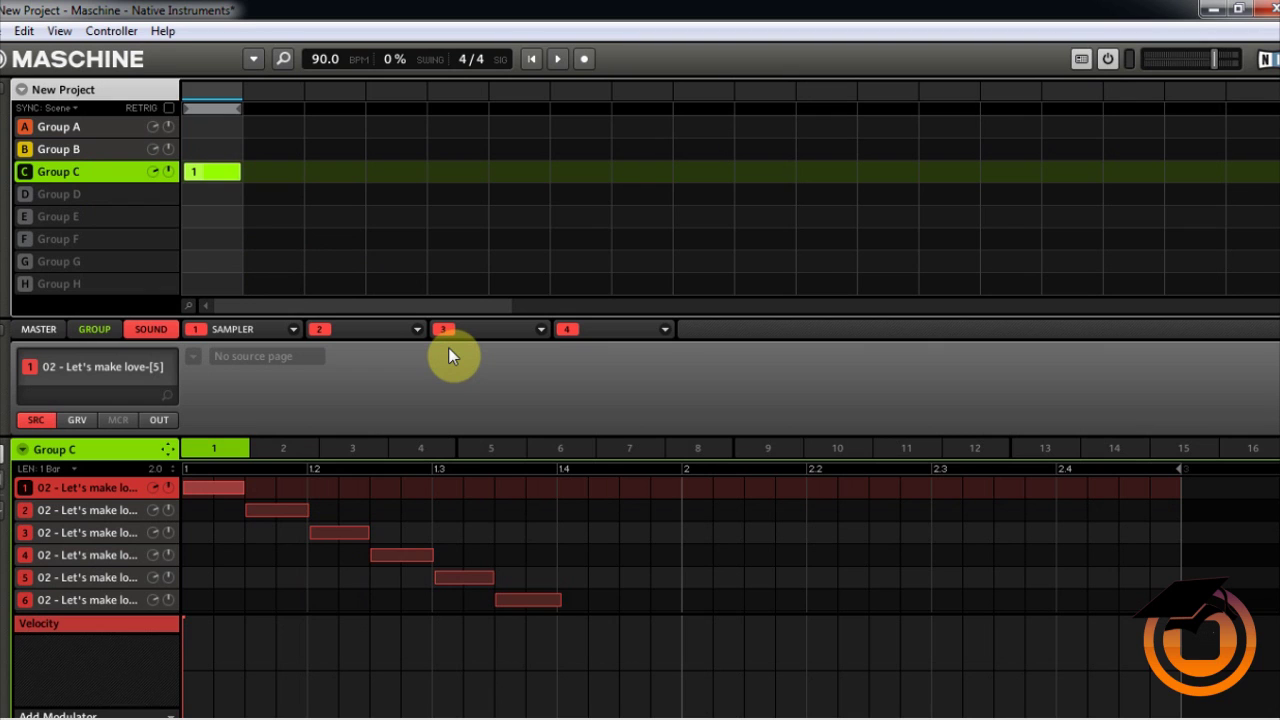
{"action": "key", "text": "Down"}
{"action": "key", "text": "Down"}
{"action": "key", "text": "Down"}
{"action": "key", "text": "Down"}
{"action": "key", "text": "Down"}
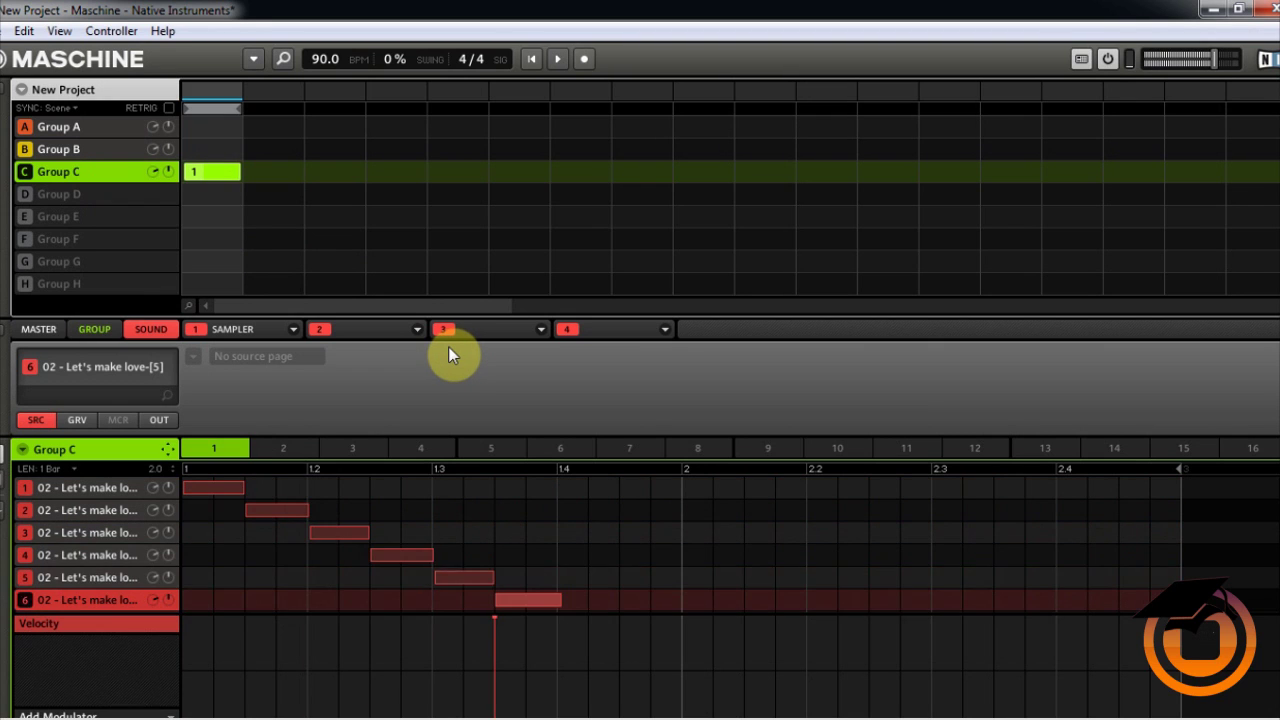
{"action": "key", "text": "Down"}
{"action": "key", "text": "Down"}
{"action": "key", "text": "Down"}
{"action": "key", "text": "Down"}
{"action": "key", "text": "Down"}
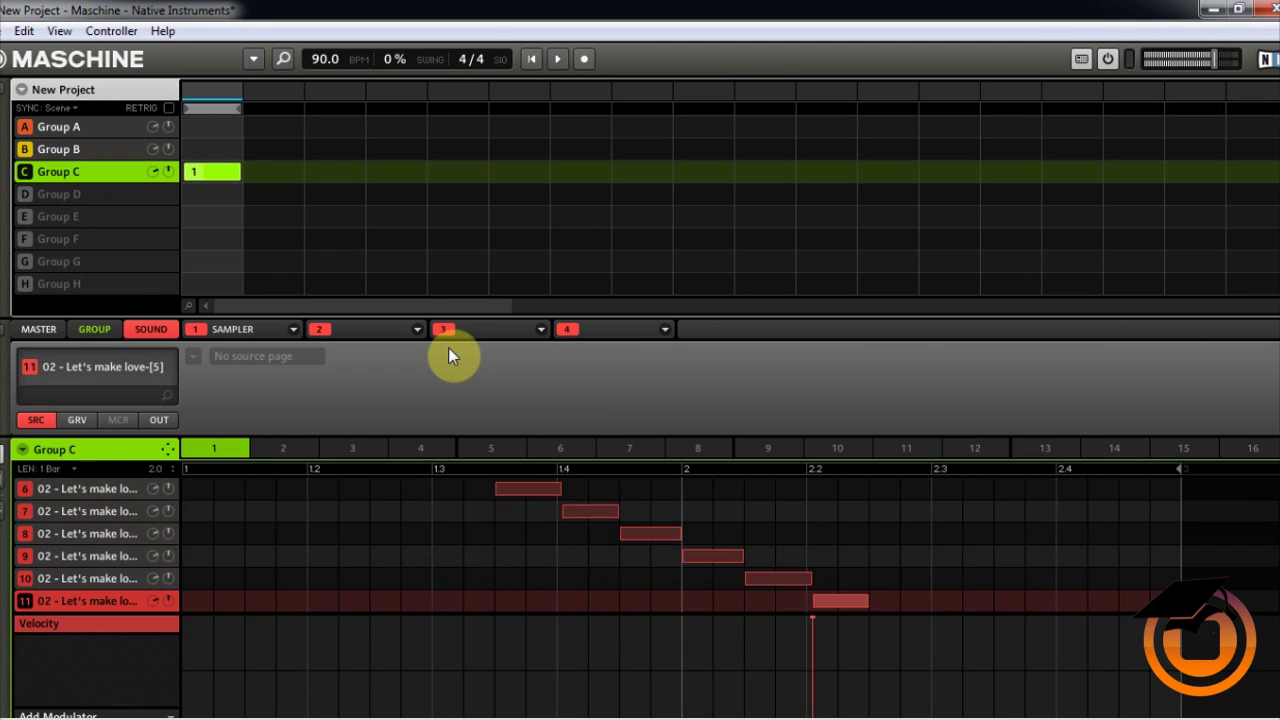
{"action": "key", "text": "Down"}
{"action": "key", "text": "Down"}
{"action": "key", "text": "Down"}
{"action": "key", "text": "Down"}
{"action": "key", "text": "Down"}
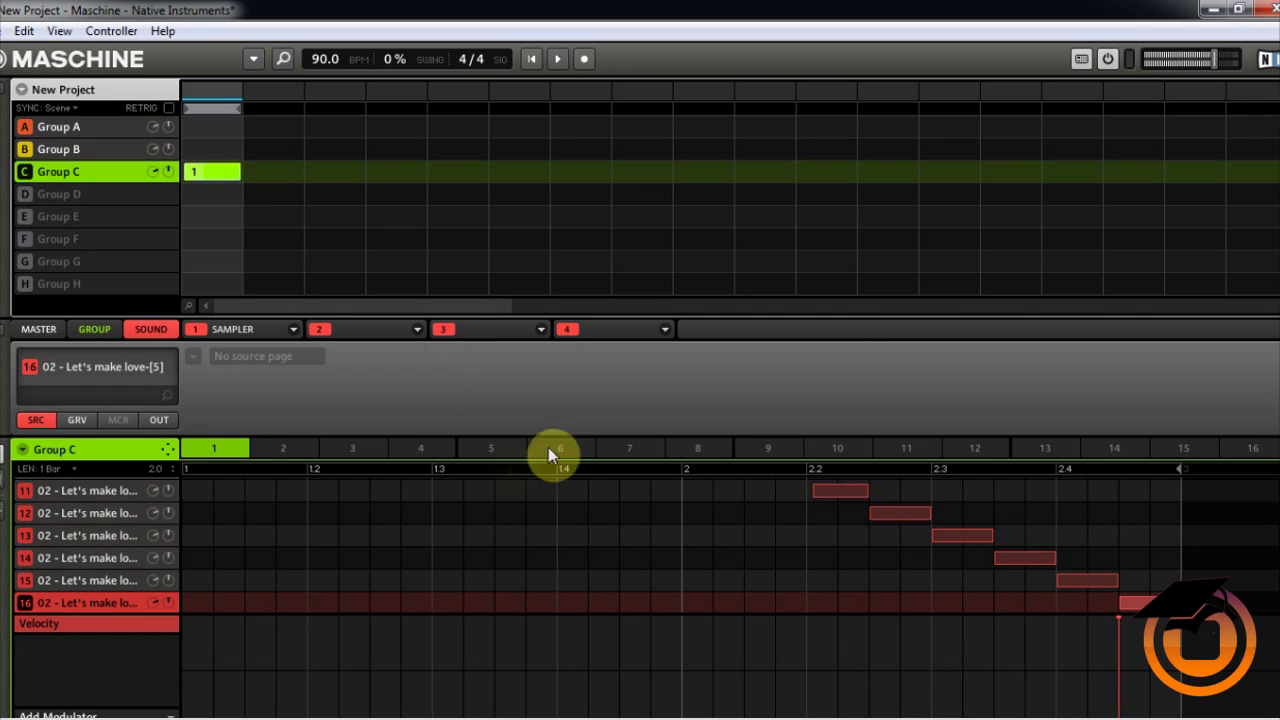
Step: Reset Group C's pattern to an empty one-bar pattern, then return to Group B
{"action": "right_click", "coordinate": [212, 455]}
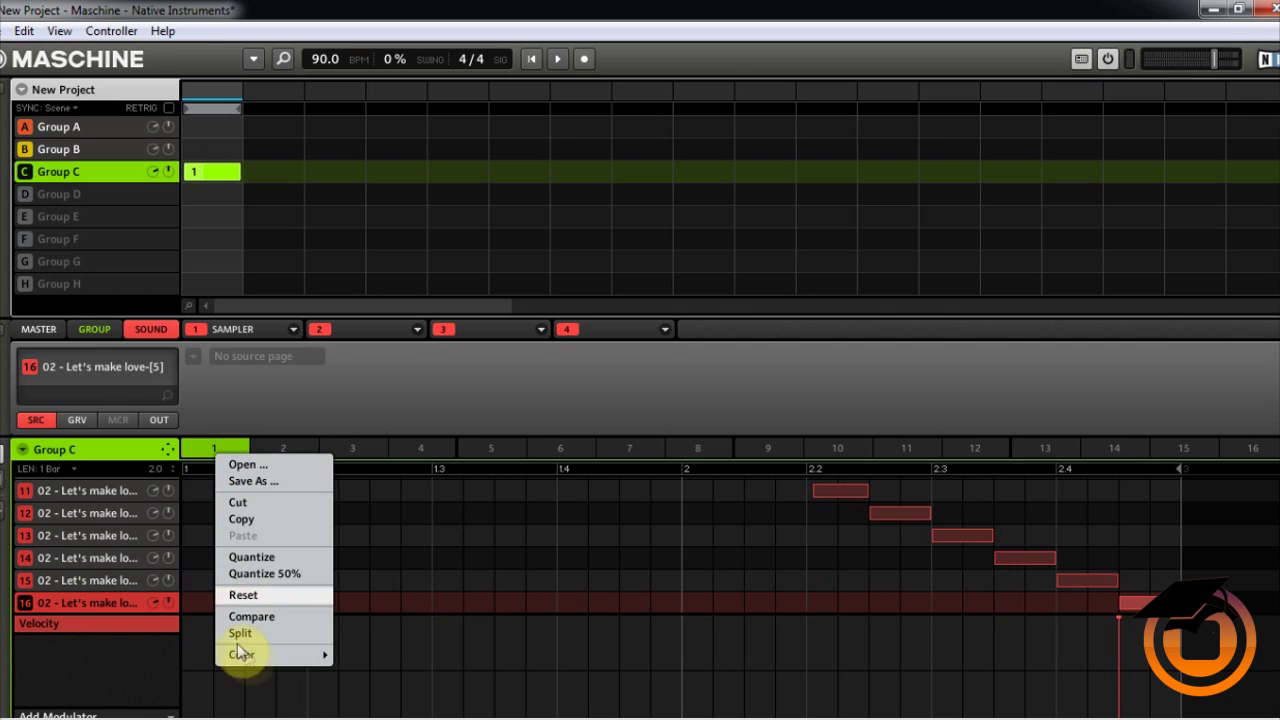
{"action": "left_click", "coordinate": [275, 596]}
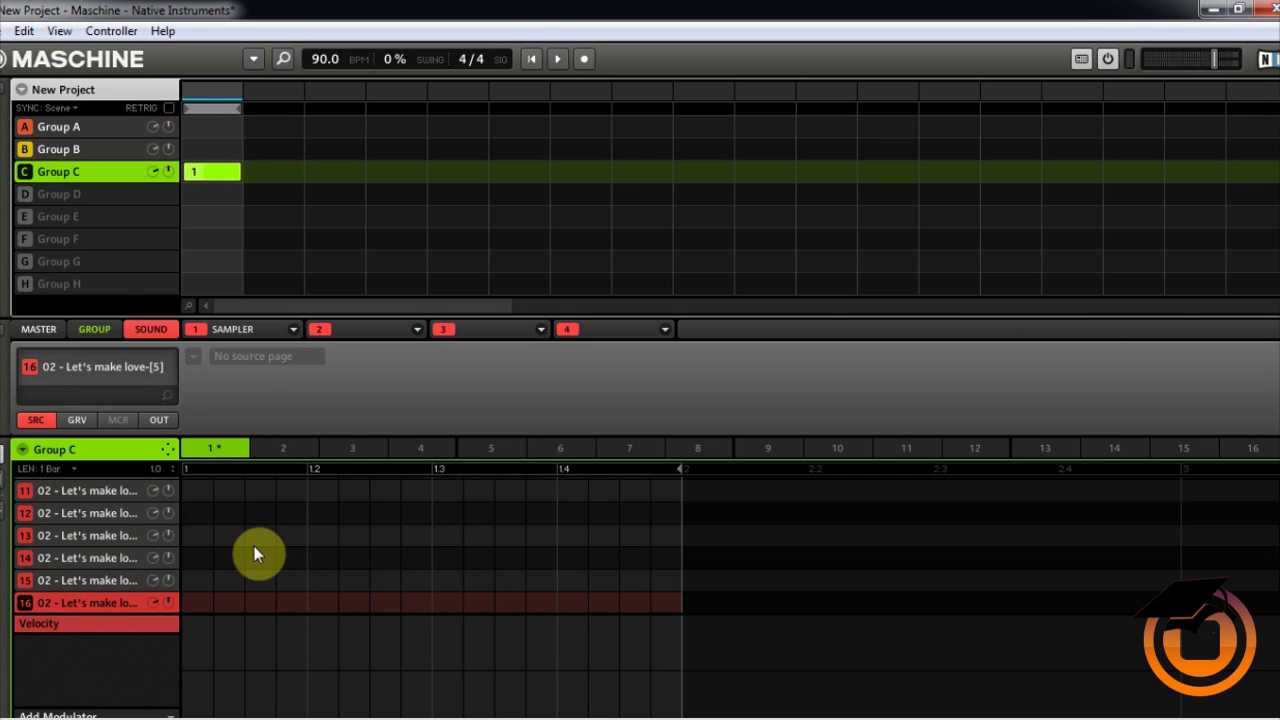
{"action": "left_click", "coordinate": [100, 150]}
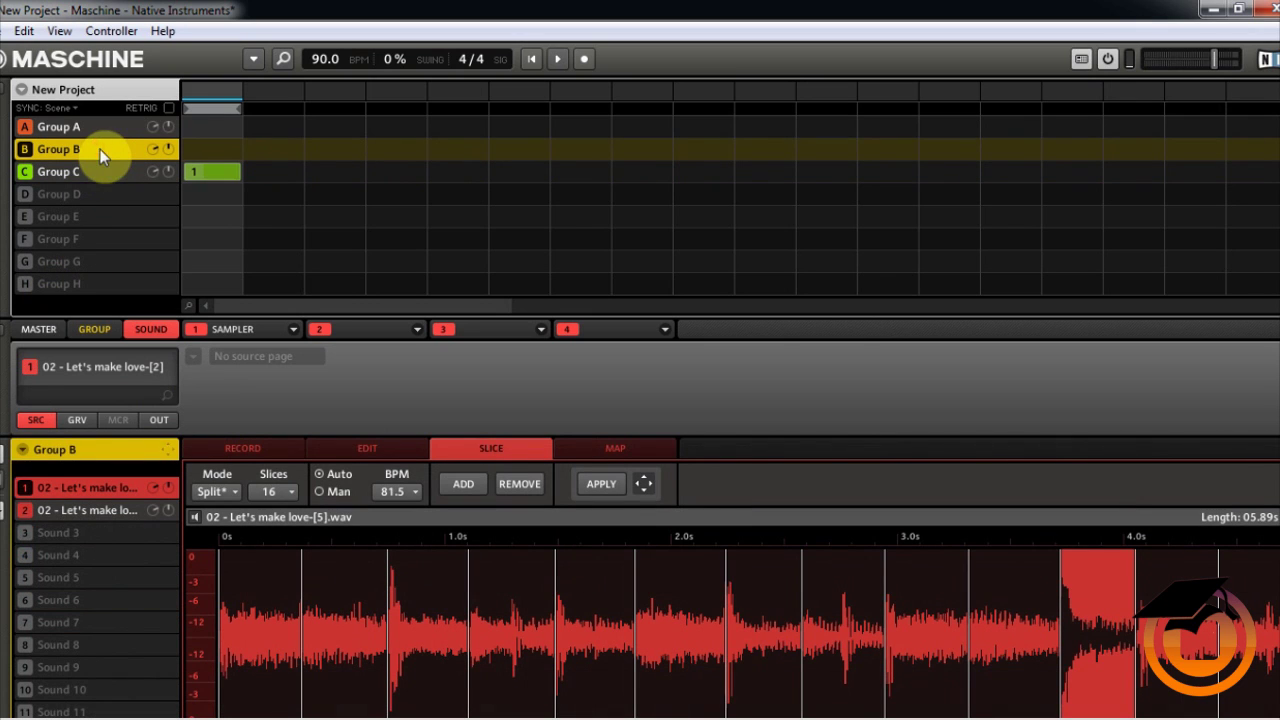
Step: Select Group B's sound 2 holding the full song and show its start and end settings
{"action": "left_click", "coordinate": [96, 510]}
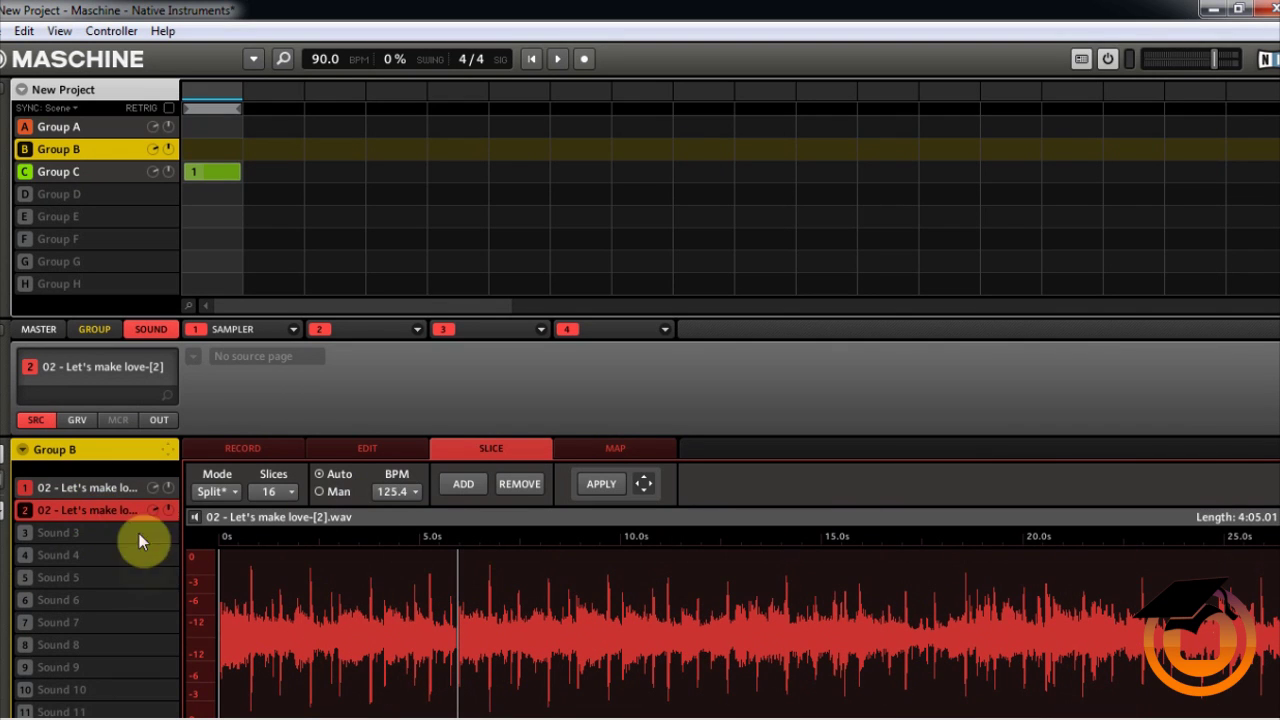
{"action": "left_click", "coordinate": [365, 449]}
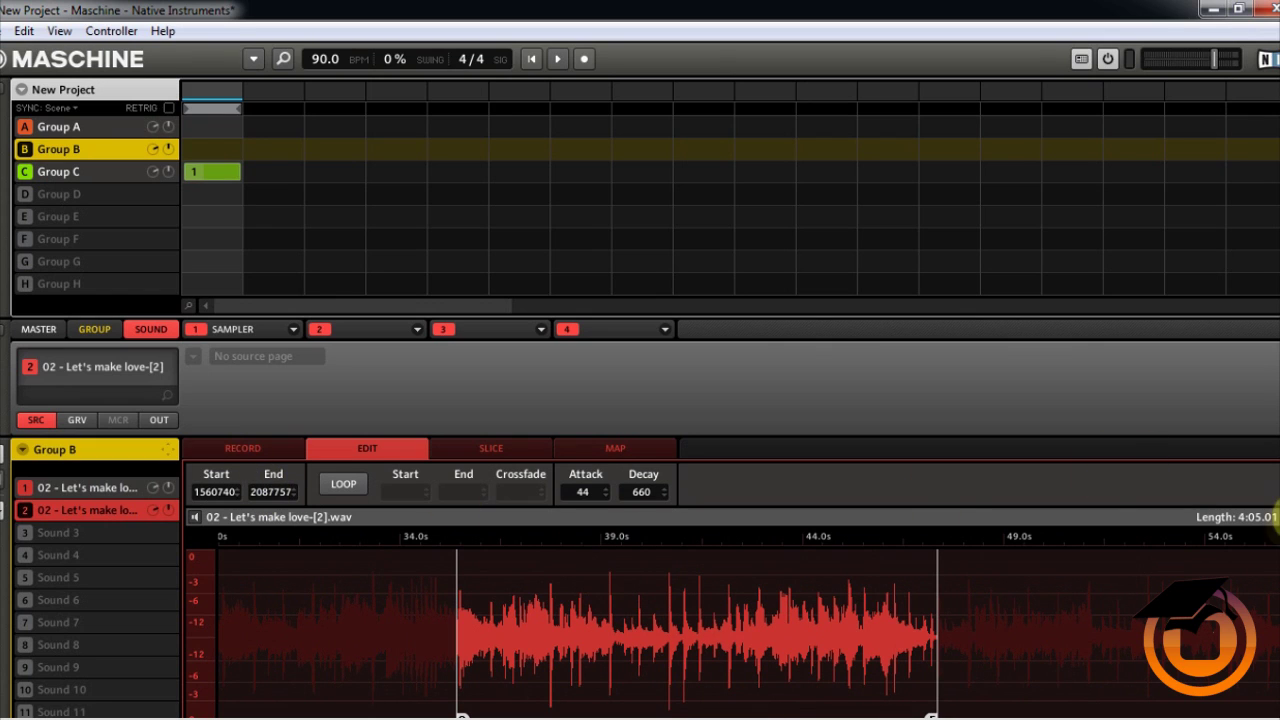
Step: Truncate sound 2, nudge its start later, and truncate again to an 11.89 s sample
{"action": "right_click", "coordinate": [1274, 516]}
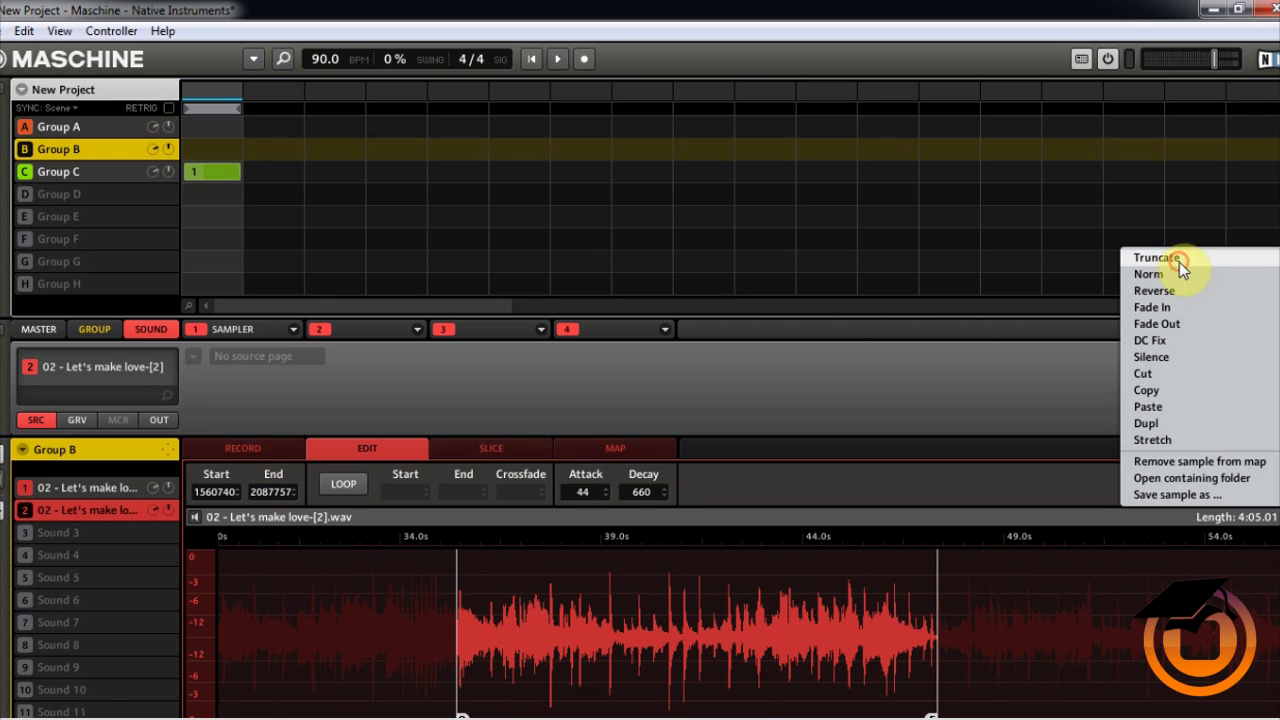
{"action": "left_click", "coordinate": [1157, 258]}
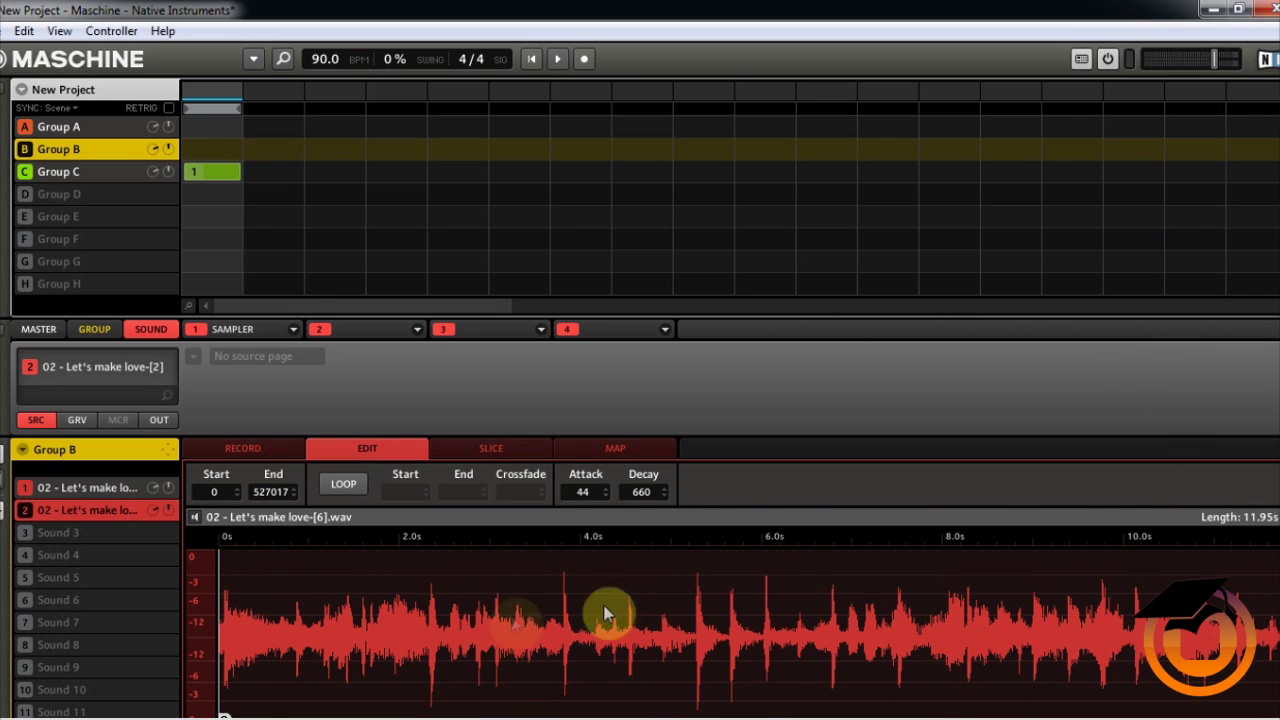
{"action": "mouse_move", "coordinate": [750, 712]}
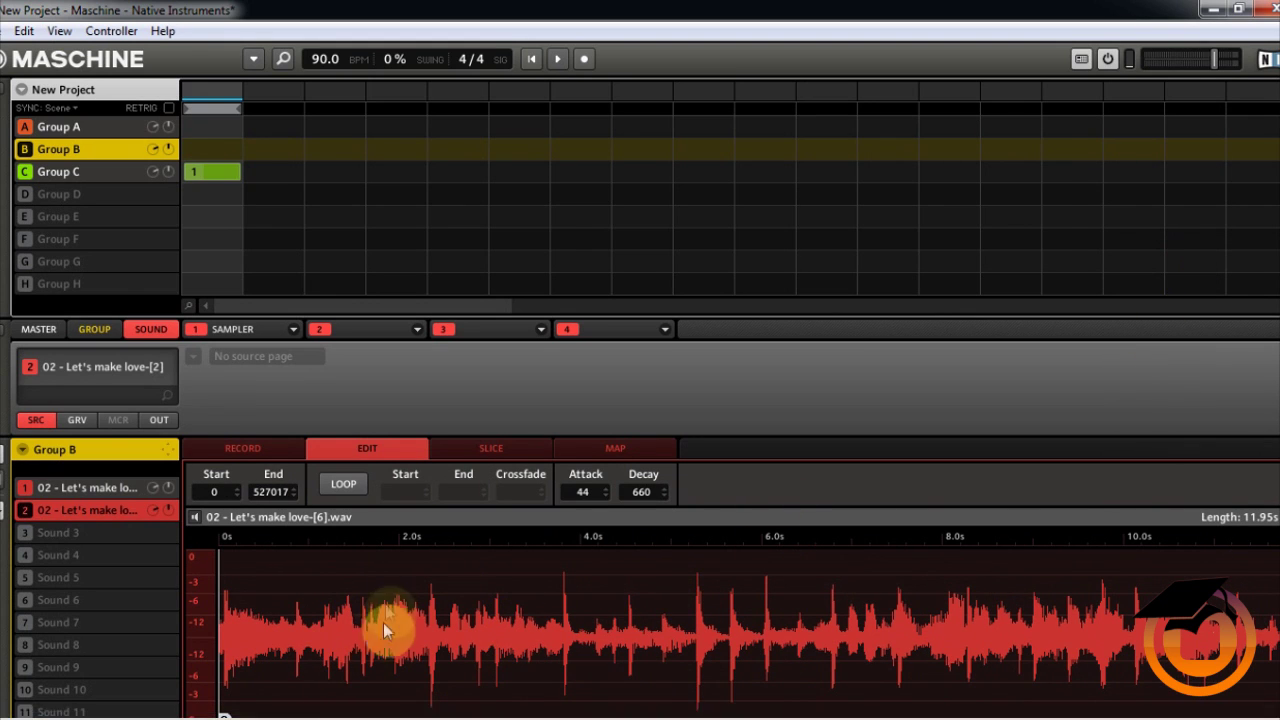
{"action": "left_click_drag", "start_coordinate": [222, 712], "coordinate": [224, 701]}
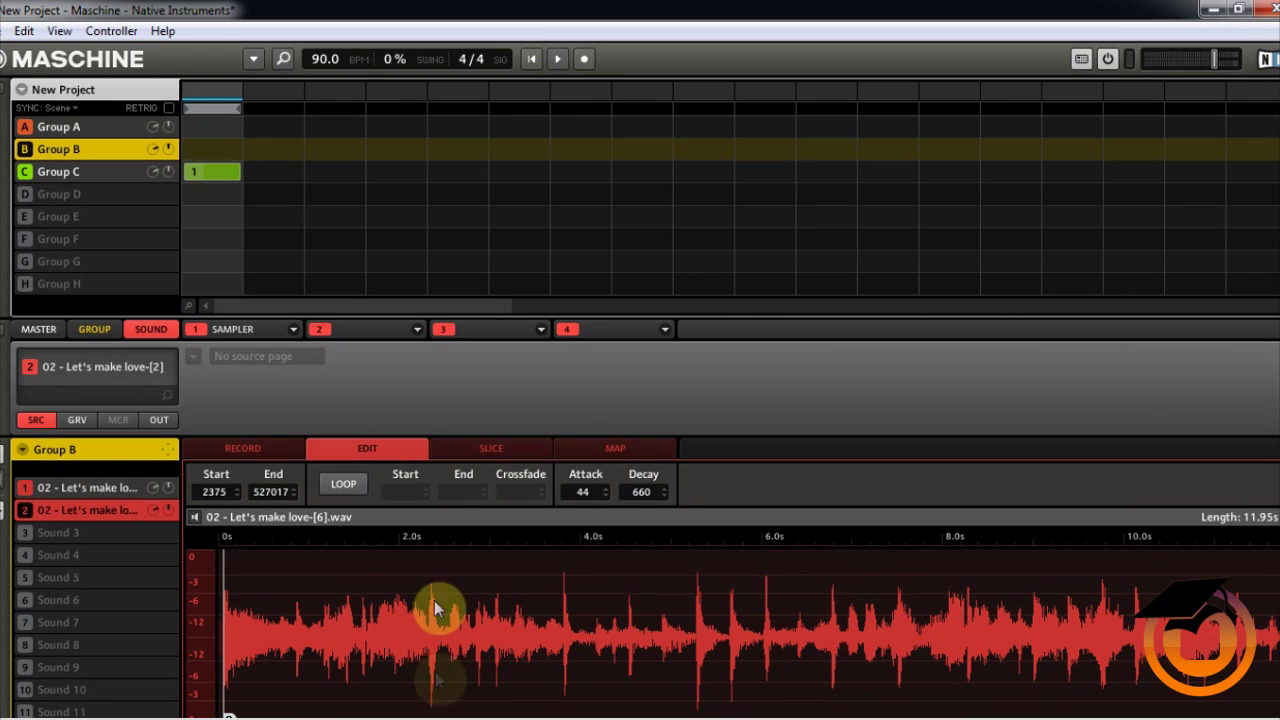
{"action": "right_click", "coordinate": [1276, 527]}
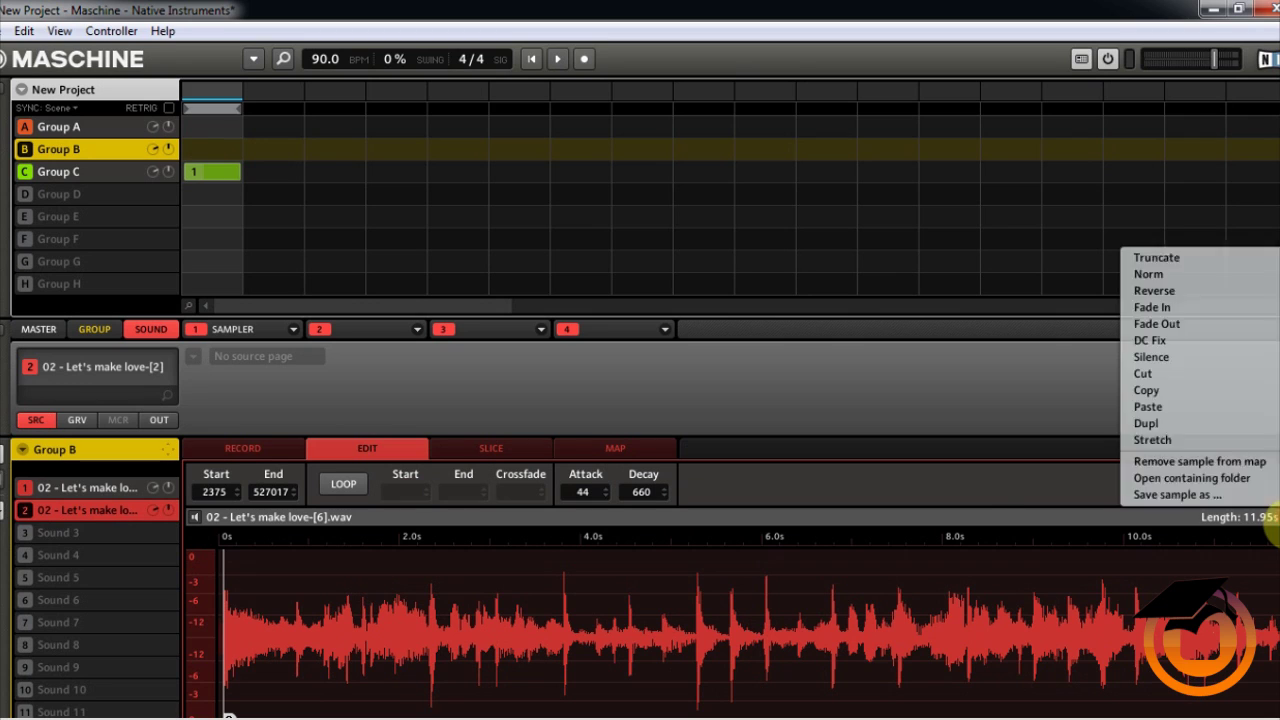
{"action": "left_click", "coordinate": [1208, 269]}
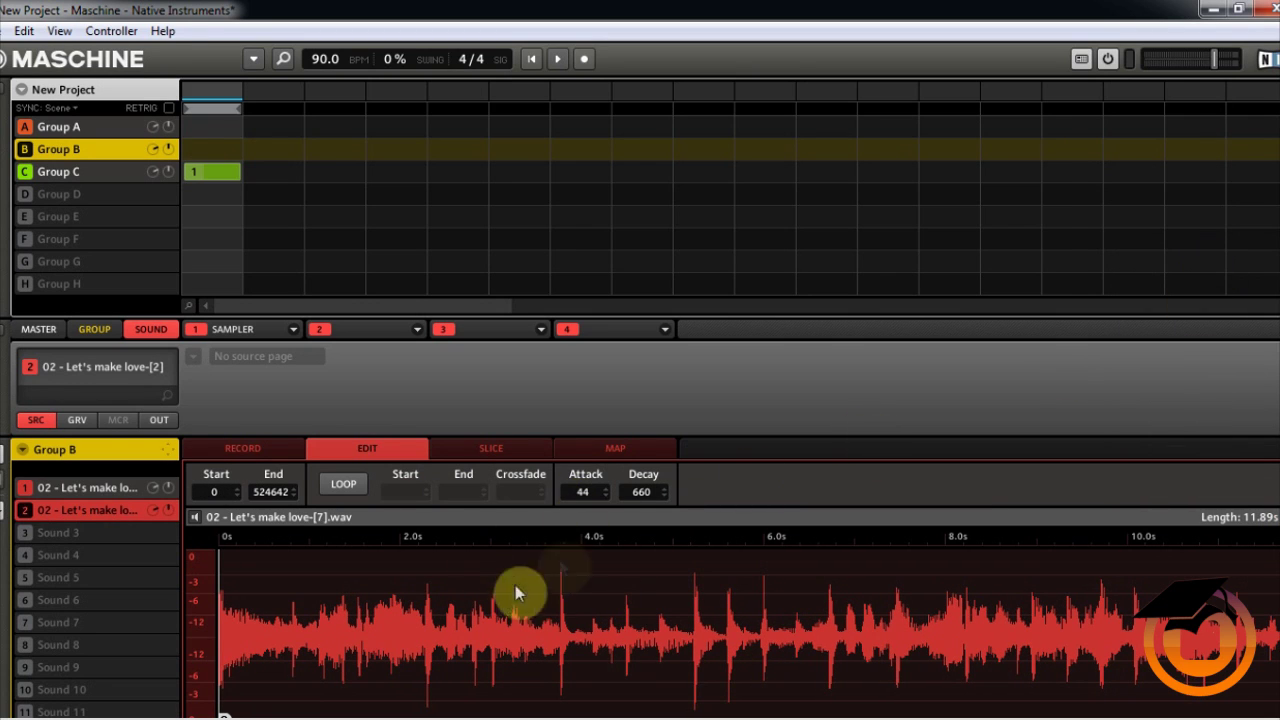
{"action": "left_click", "coordinate": [491, 448]}
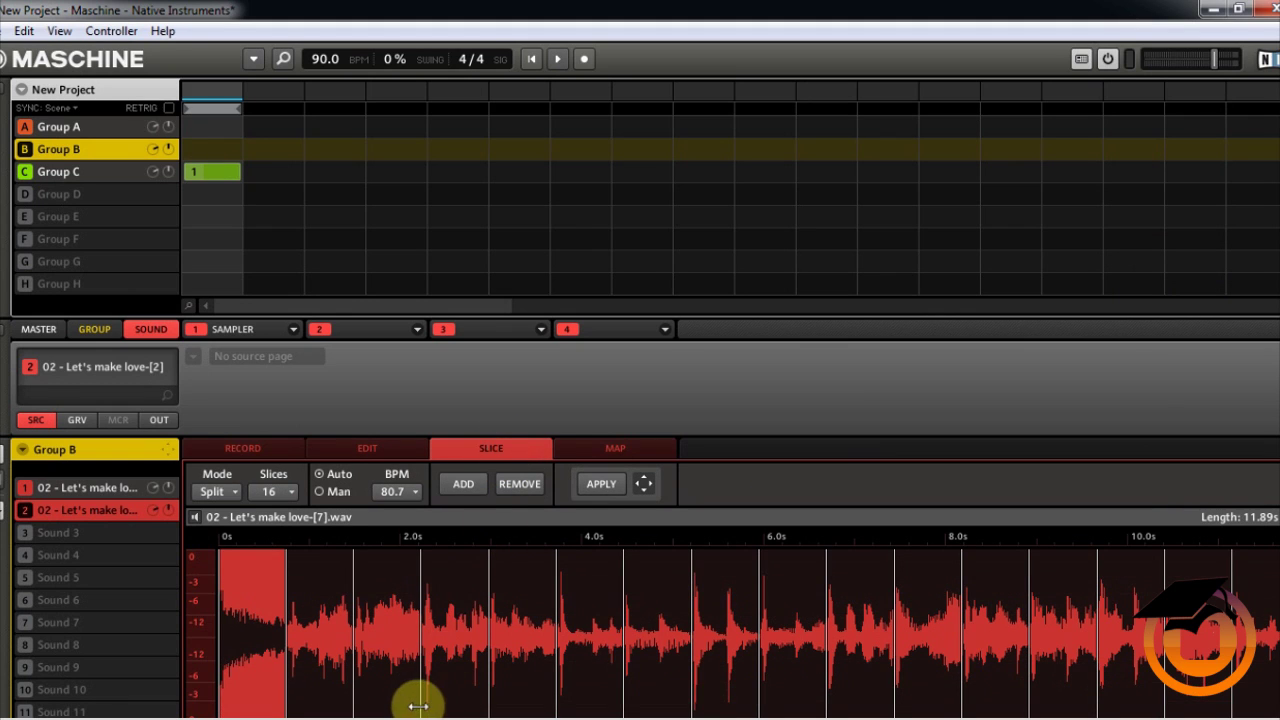
Step: Nudge the slice boundary near 2.0 s later and preview the slices just after 2 s and around 4 s
{"action": "left_click_drag", "start_coordinate": [418, 706], "coordinate": [425, 697]}
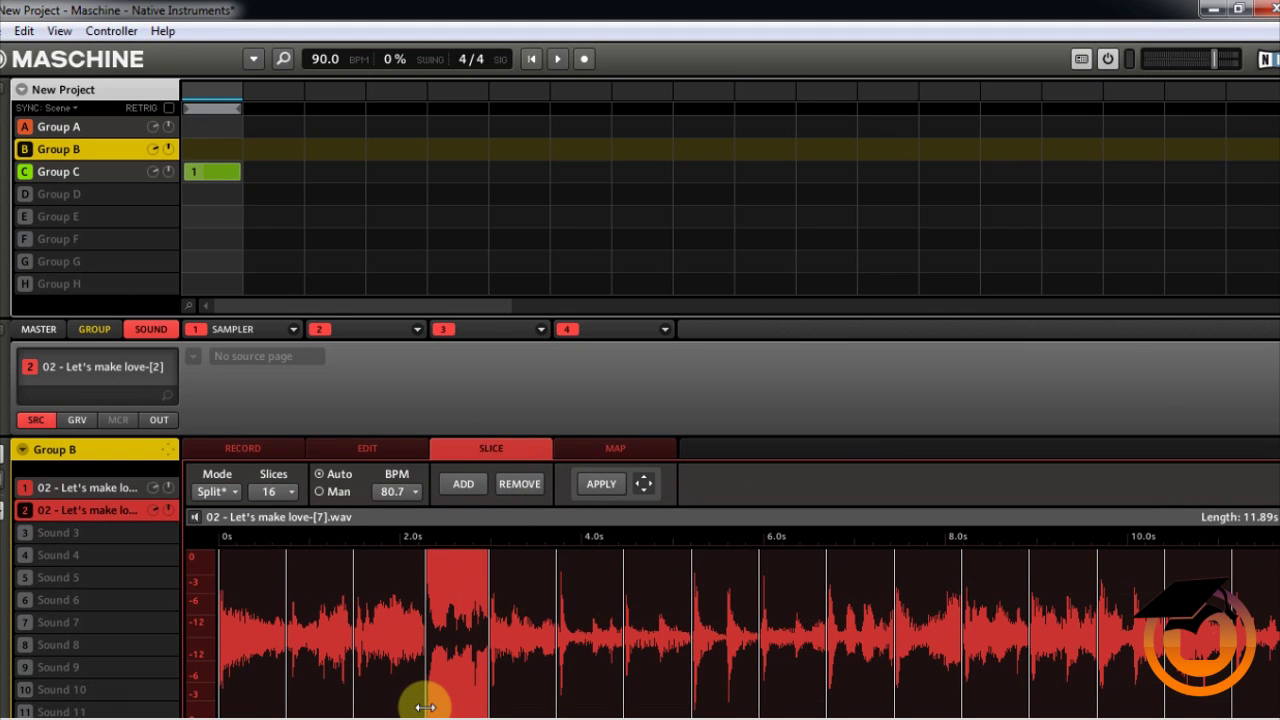
{"action": "left_click", "coordinate": [353, 704]}
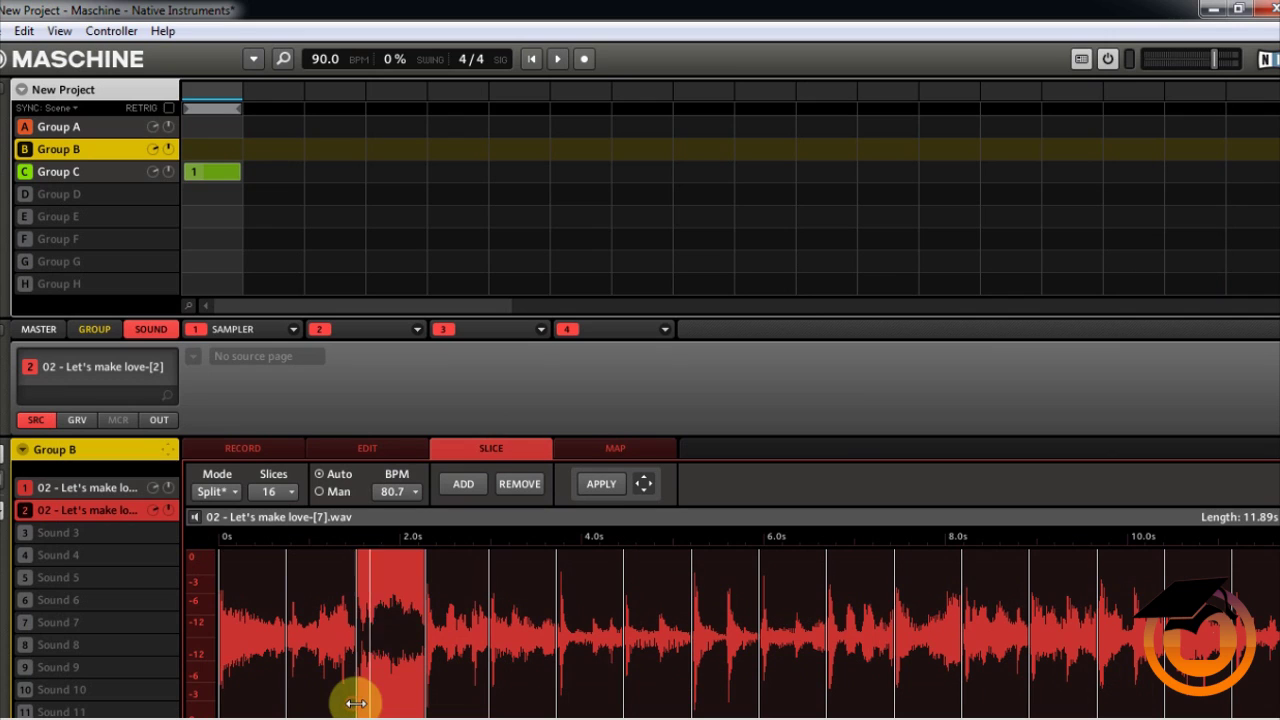
{"action": "left_click", "coordinate": [557, 698]}
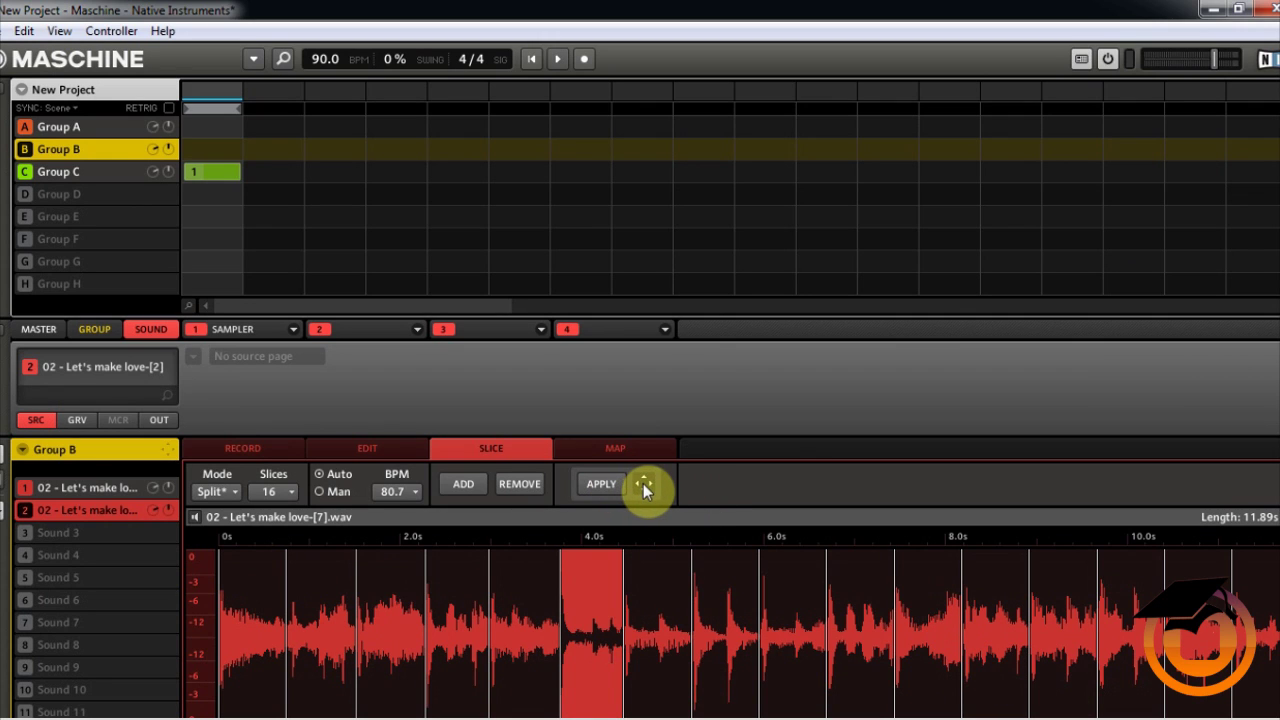
Step: Map the 16 slices of 02 - Let's make love-[7] onto Group D, reset its pattern, and audition the slices
{"action": "left_click_drag", "start_coordinate": [642, 483], "coordinate": [123, 198]}
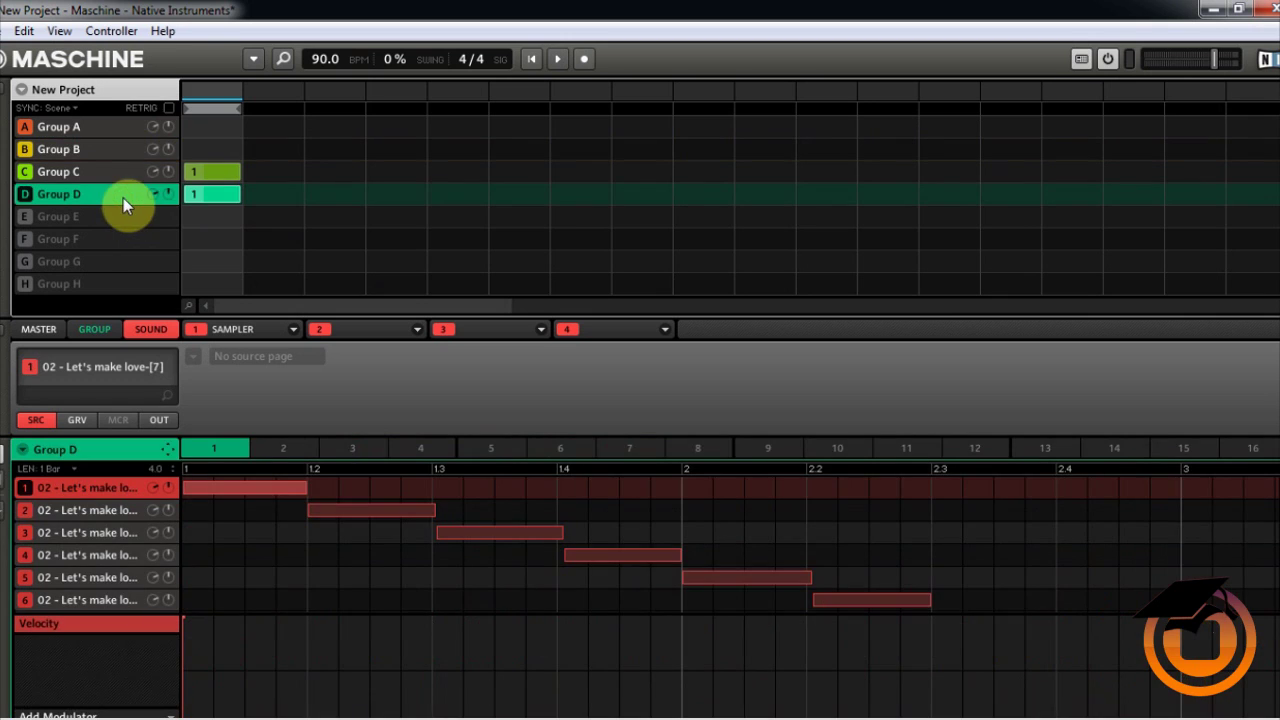
{"action": "right_click", "coordinate": [220, 451]}
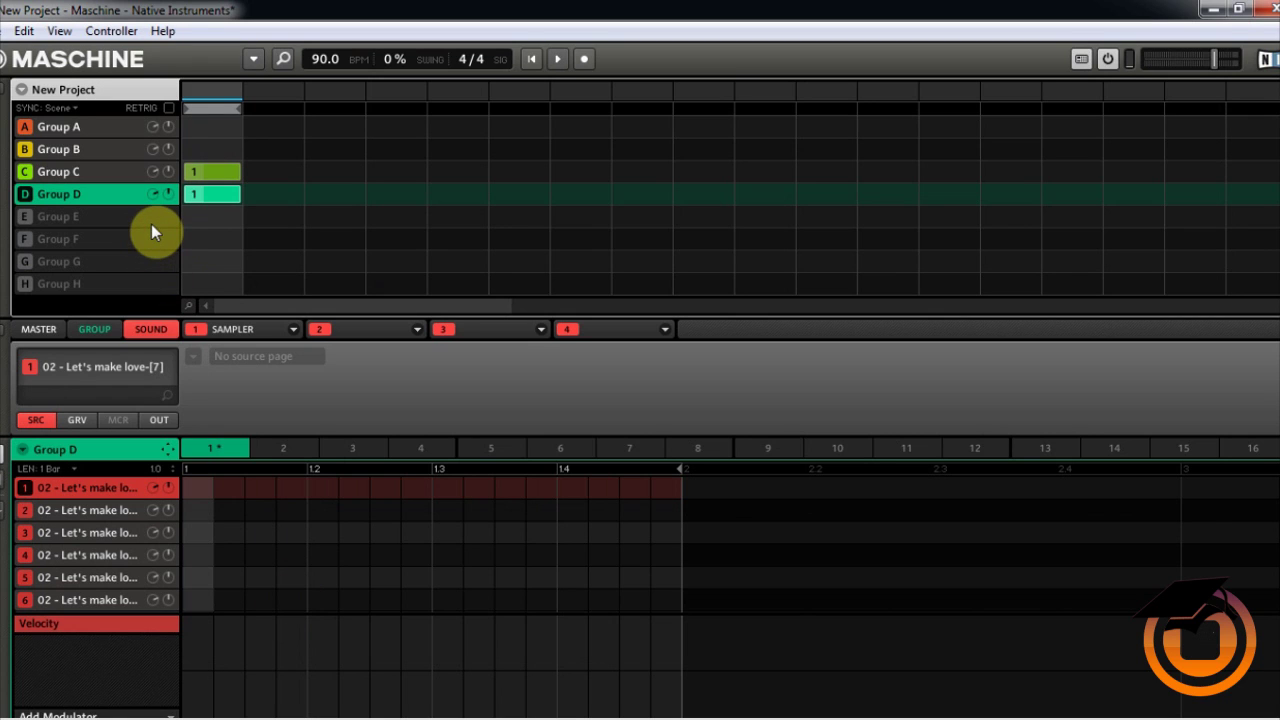
{"action": "key", "text": "Down"}
{"action": "key", "text": "Down"}
{"action": "key", "text": "Down"}
{"action": "key", "text": "Down"}
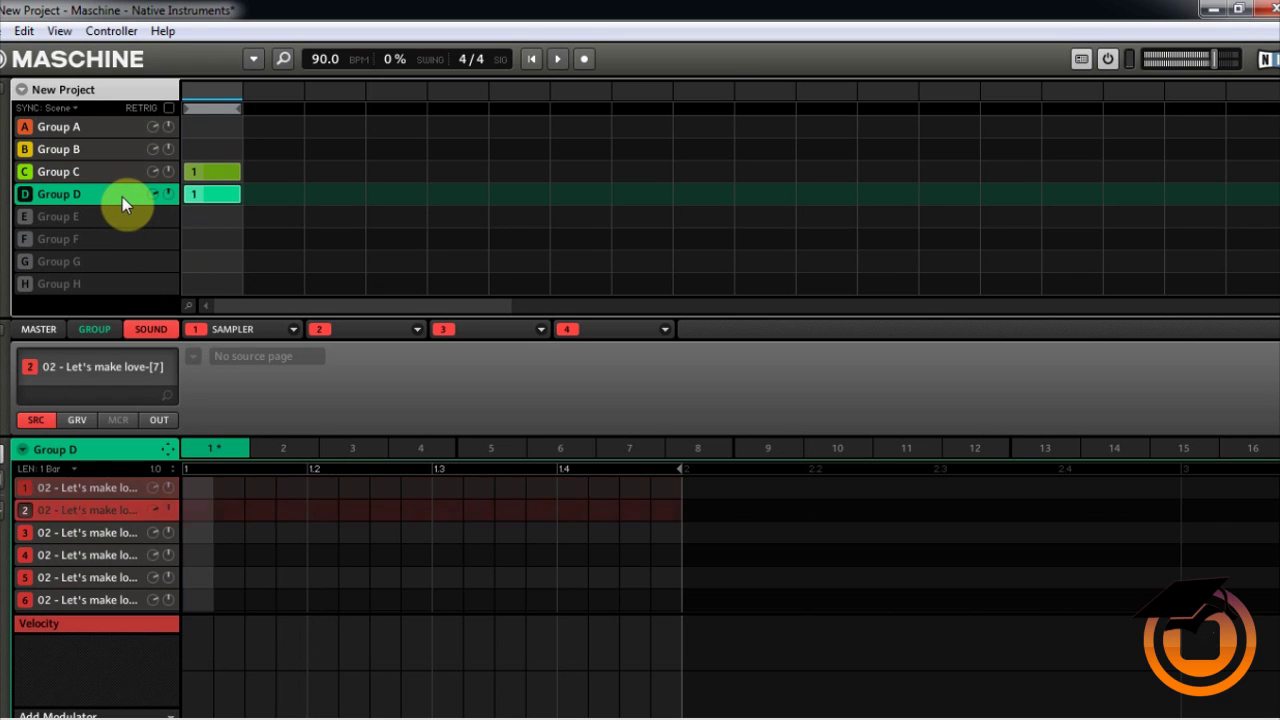
{"action": "key", "text": "Down"}
{"action": "key", "text": "Down"}
{"action": "key", "text": "Down"}
{"action": "key", "text": "Down"}
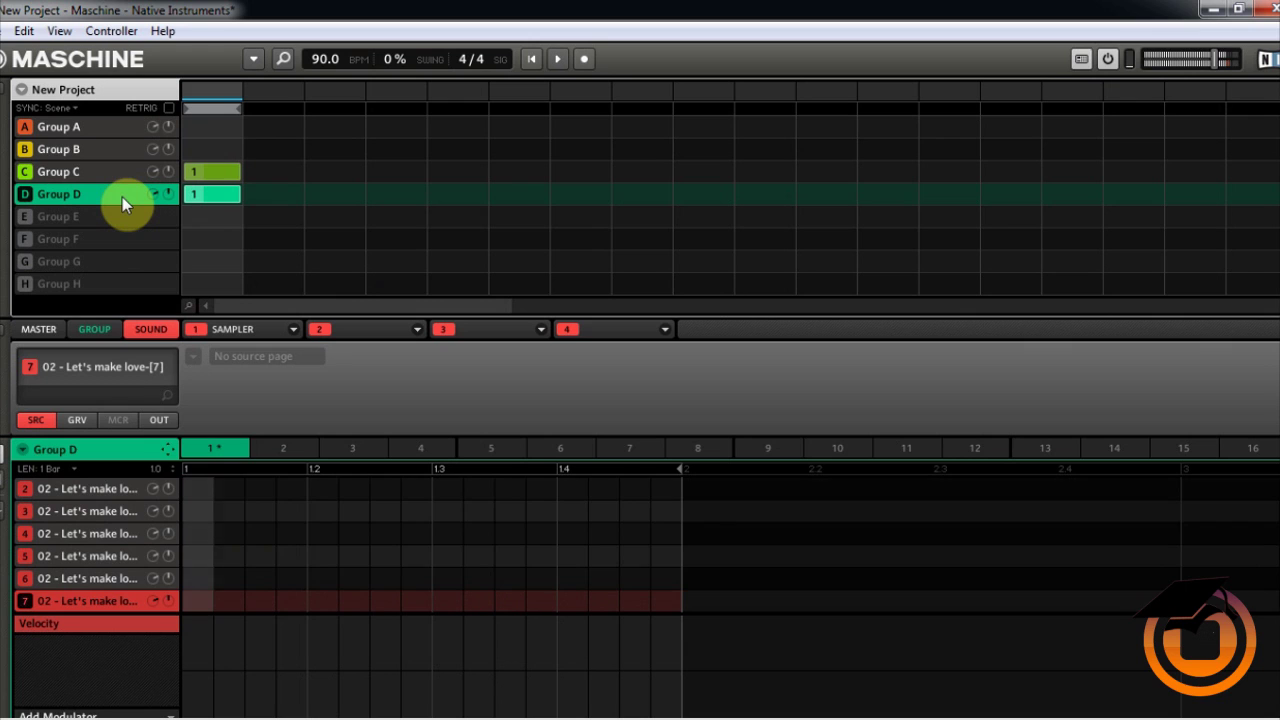
{"action": "key", "text": "Down"}
{"action": "key", "text": "Down"}
{"action": "key", "text": "Down"}
{"action": "key", "text": "Down"}
{"action": "key", "text": "Down"}
{"action": "key", "text": "Down"}
{"action": "key", "text": "Down"}
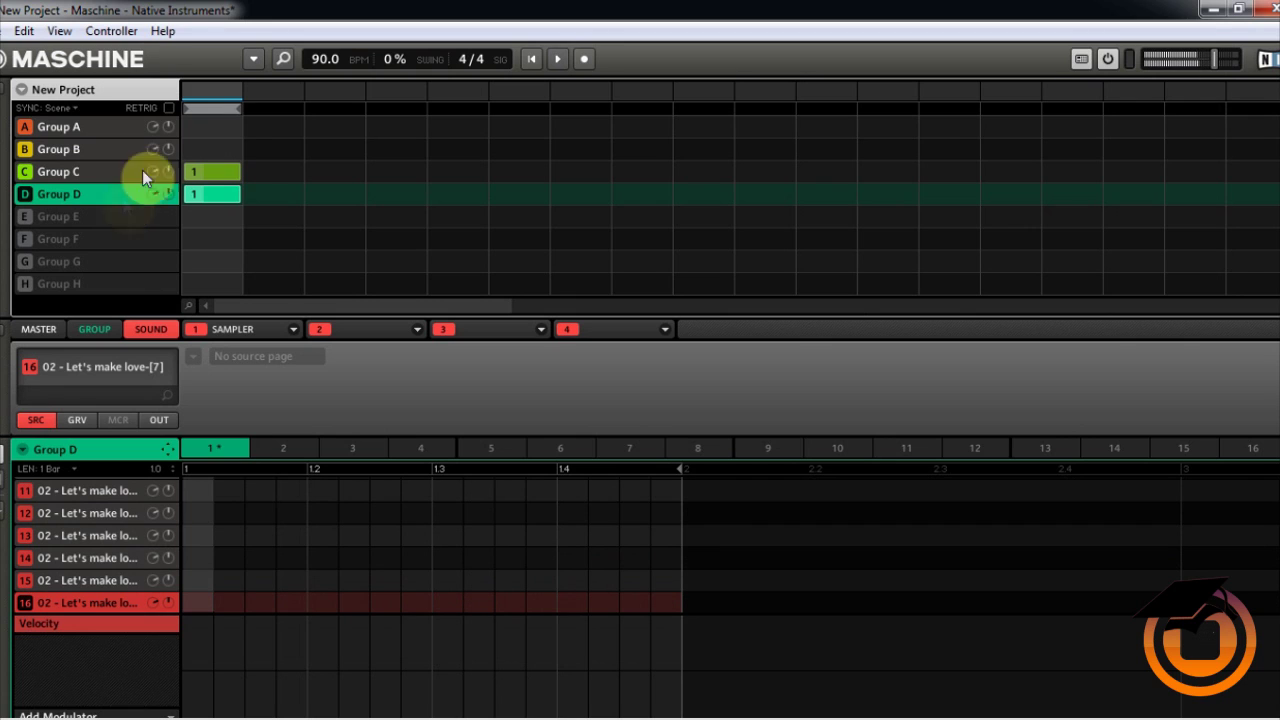
{"action": "left_click", "coordinate": [104, 172]}
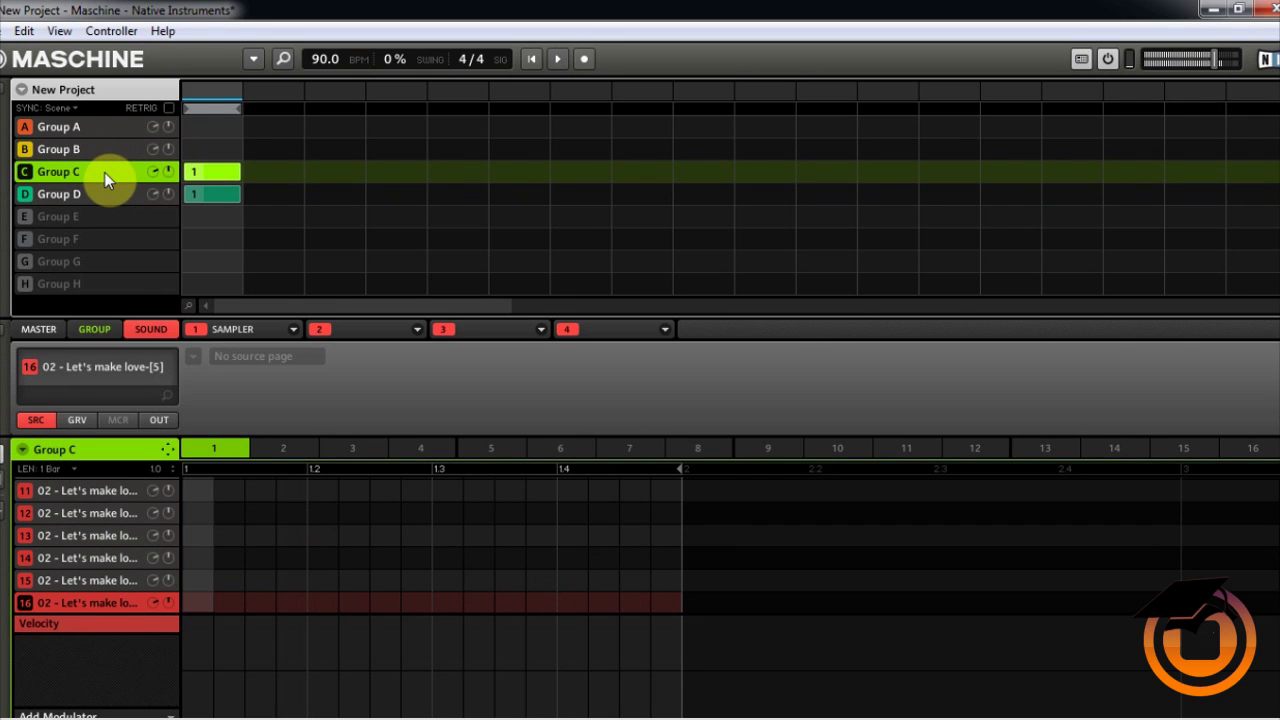
{"action": "key", "text": "Down"}
{"action": "key", "text": "Down"}
{"action": "key", "text": "Down"}
{"action": "key", "text": "Down"}
{"action": "key", "text": "Down"}
{"action": "key", "text": "Down"}
{"action": "key", "text": "Down"}
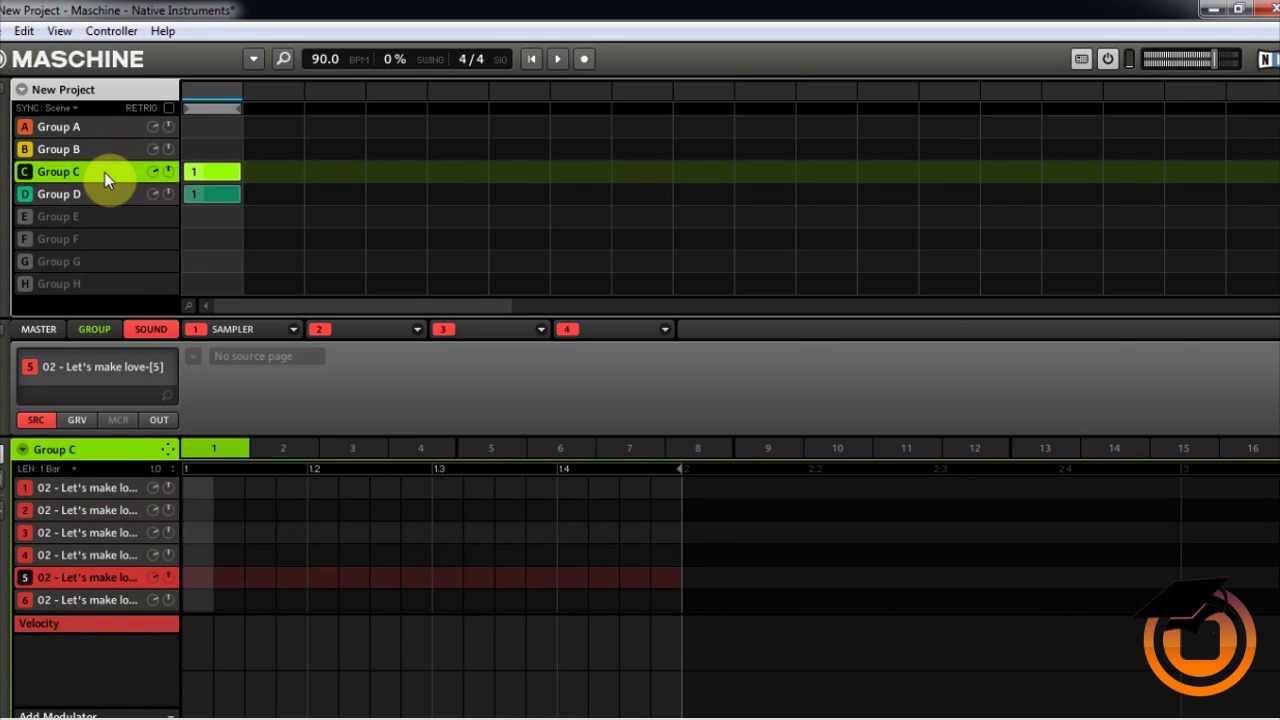
{"action": "key", "text": "Down"}
{"action": "key", "text": "Down"}
{"action": "key", "text": "Down"}
{"action": "key", "text": "Down"}
{"action": "key", "text": "Down"}
{"action": "key", "text": "Down"}
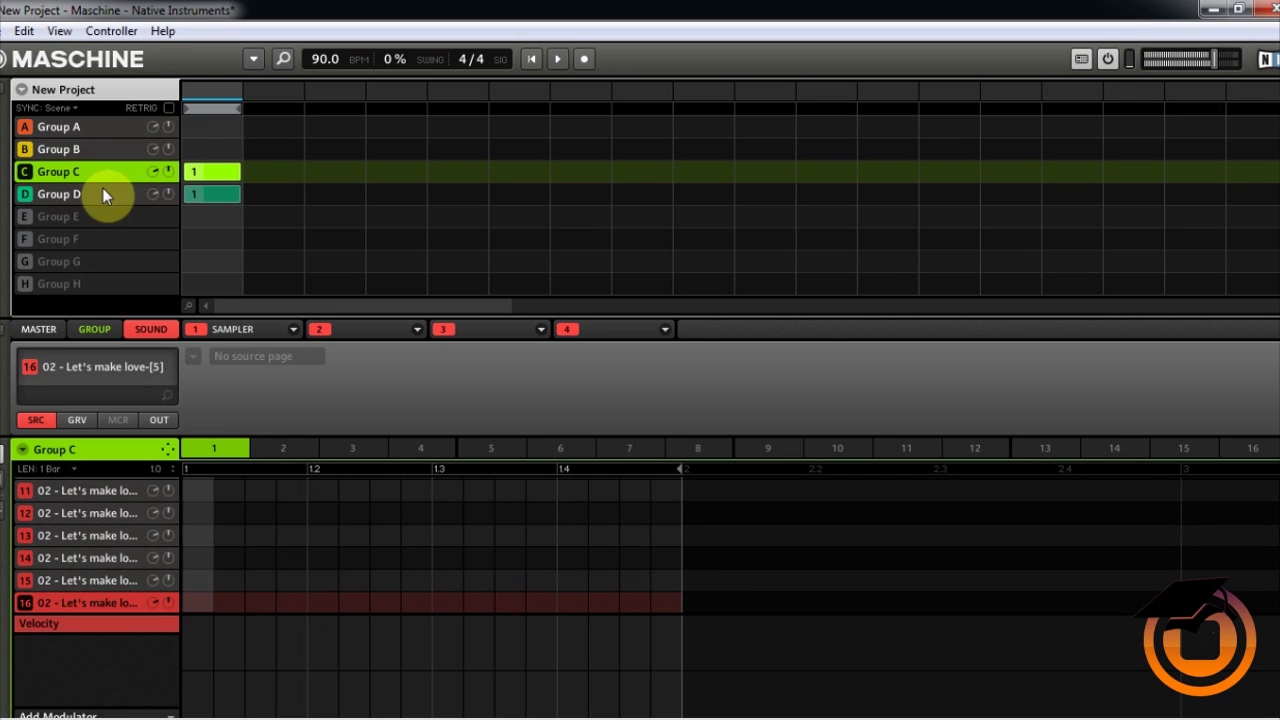
{"action": "left_click", "coordinate": [103, 194]}
{"action": "key", "text": "Down"}
{"action": "key", "text": "Down"}
{"action": "key", "text": "Down"}
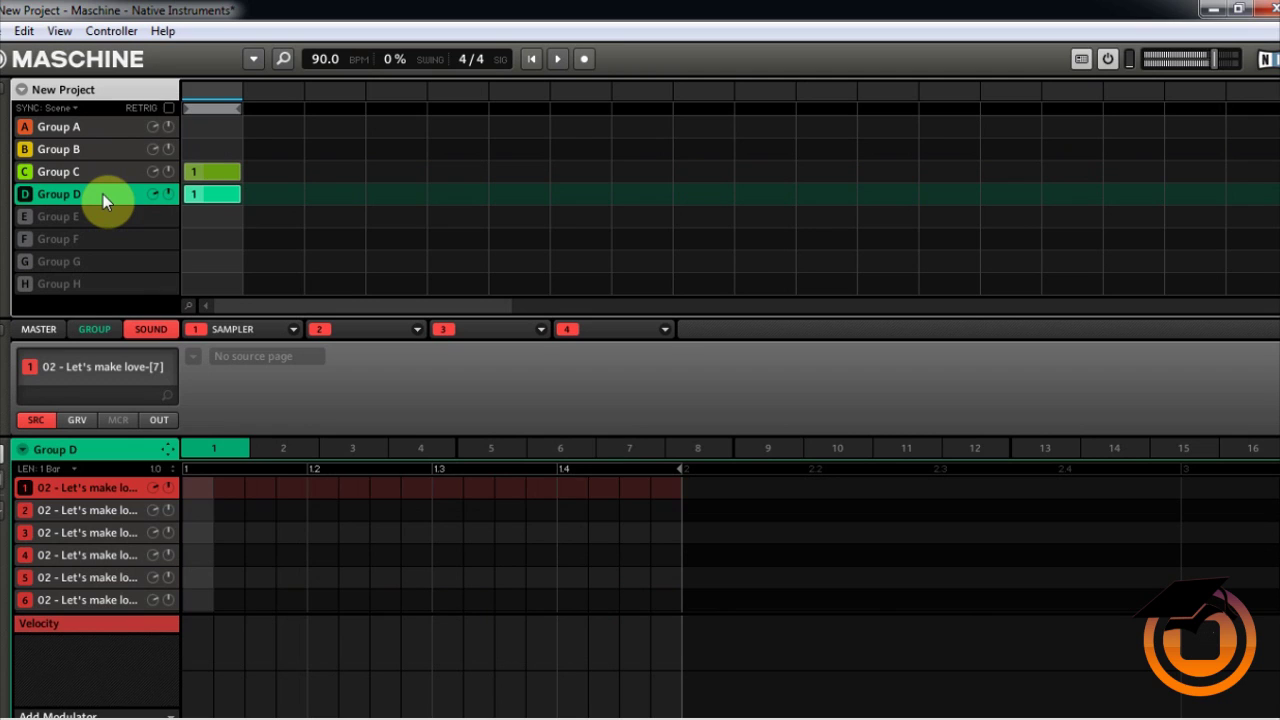
{"action": "key", "text": "Down"}
{"action": "key", "text": "Down"}
{"action": "key", "text": "Down"}
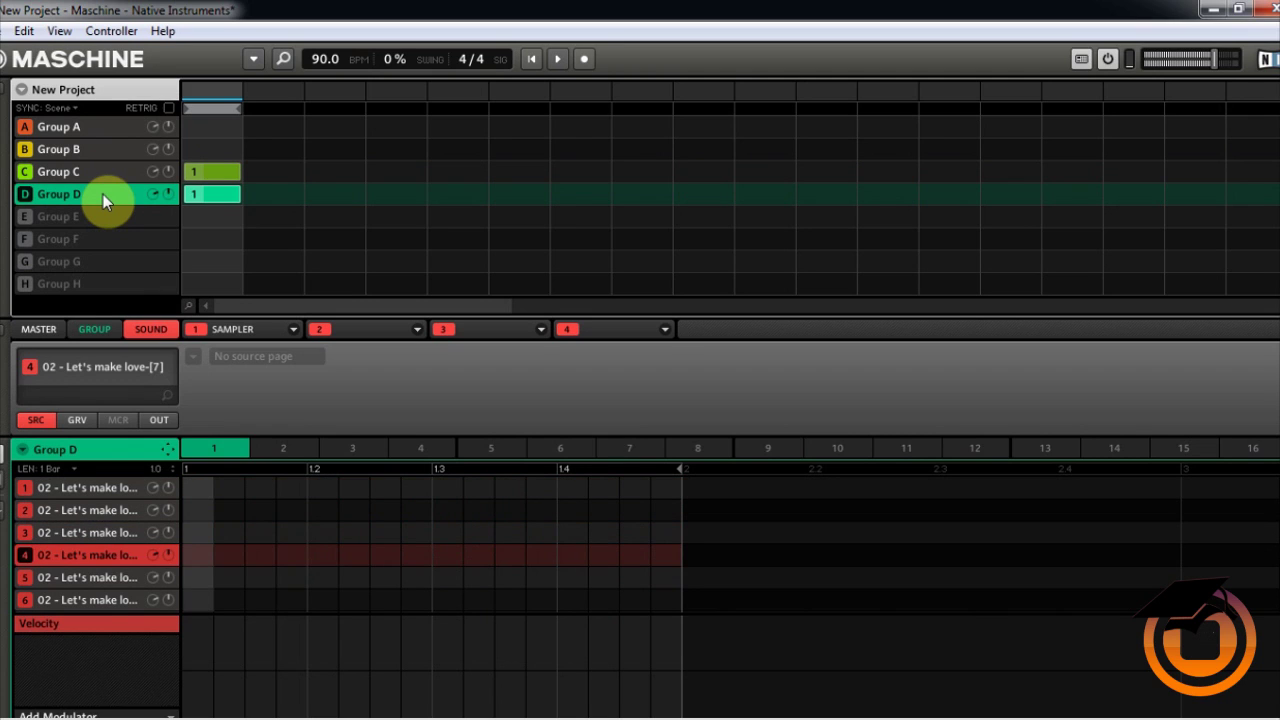
{"action": "key", "text": "Down"}
{"action": "key", "text": "Down"}
{"action": "key", "text": "Down"}
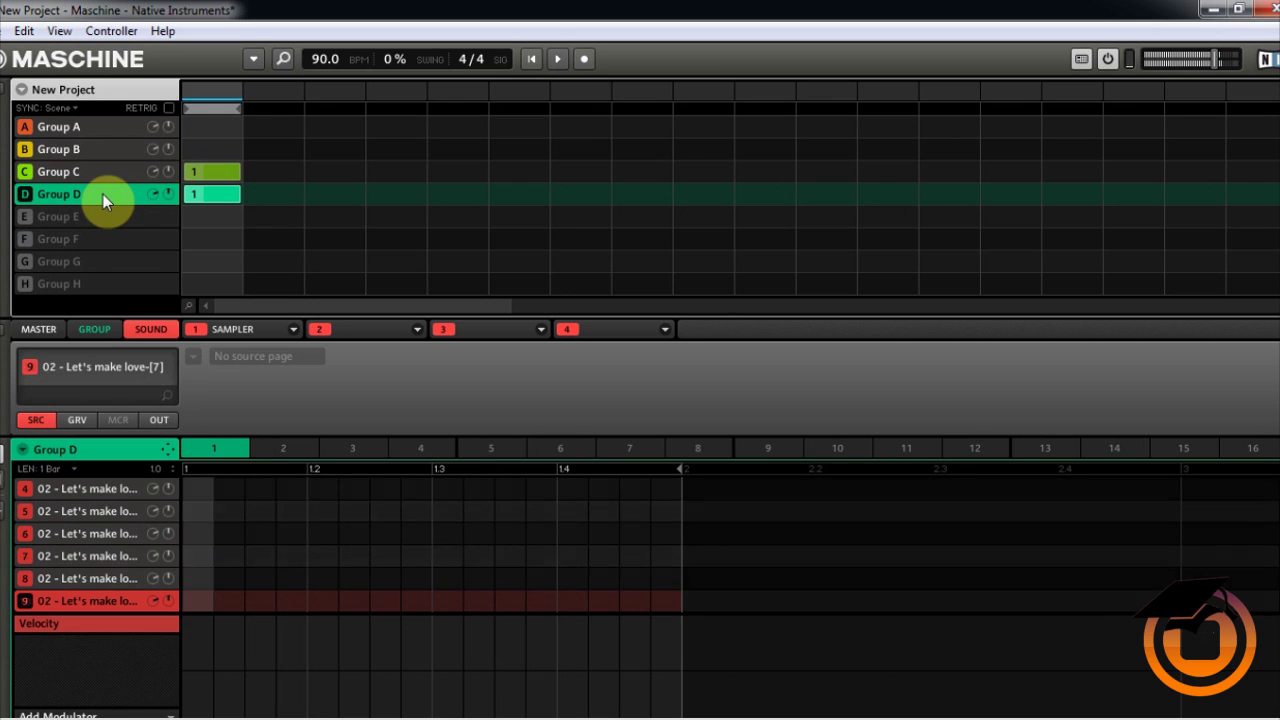
{"action": "key", "text": "Down"}
{"action": "key", "text": "Down"}
{"action": "key", "text": "Down"}
{"action": "key", "text": "Down"}
{"action": "key", "text": "Down"}
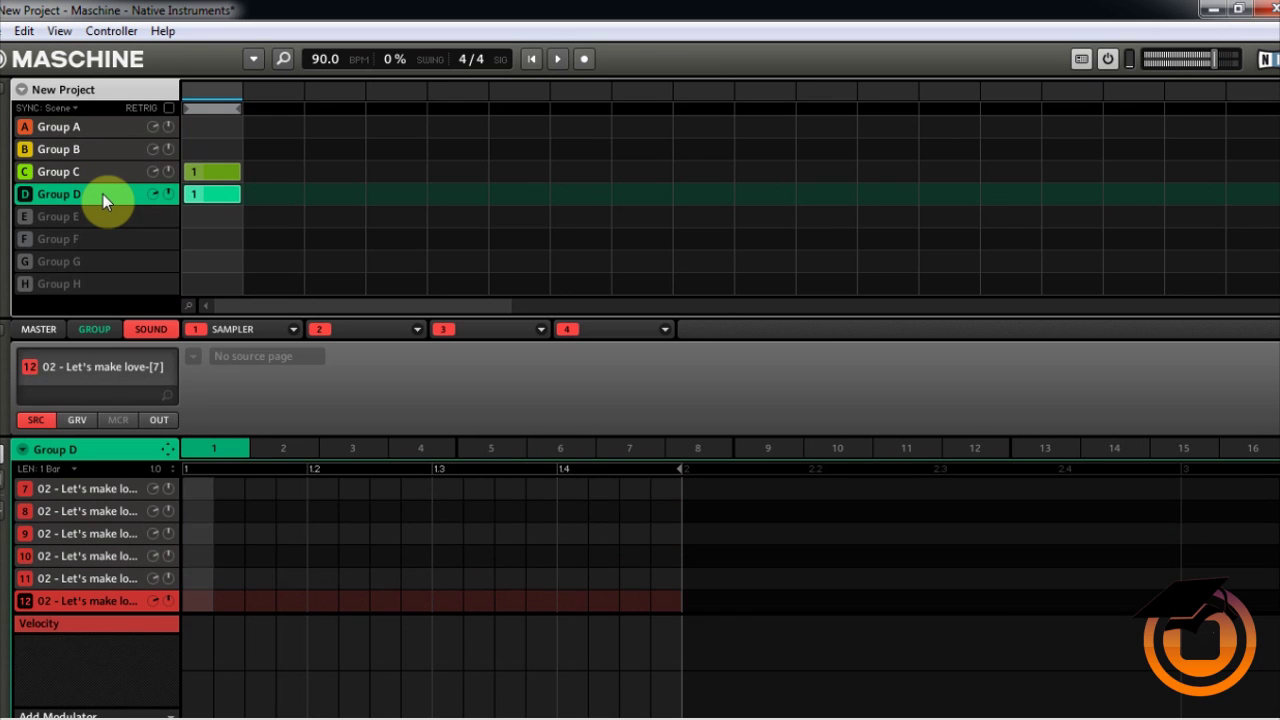
{"action": "key", "text": "Down"}
{"action": "key", "text": "Down"}
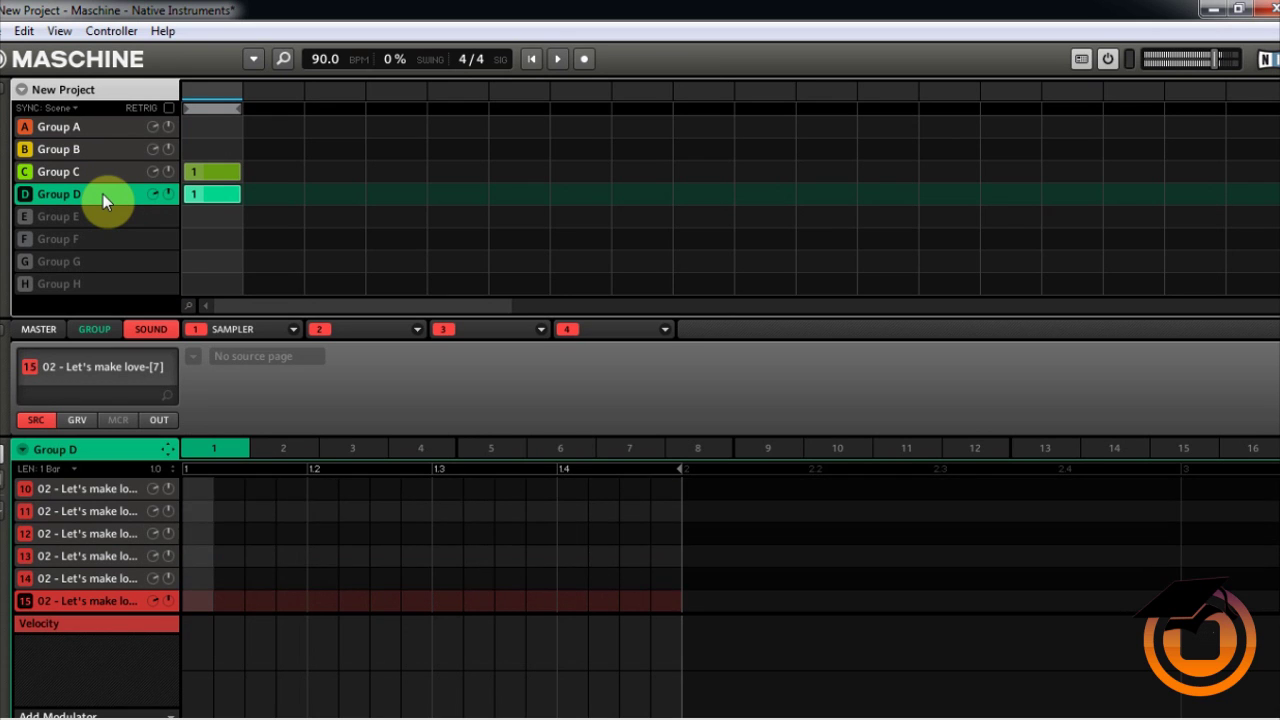